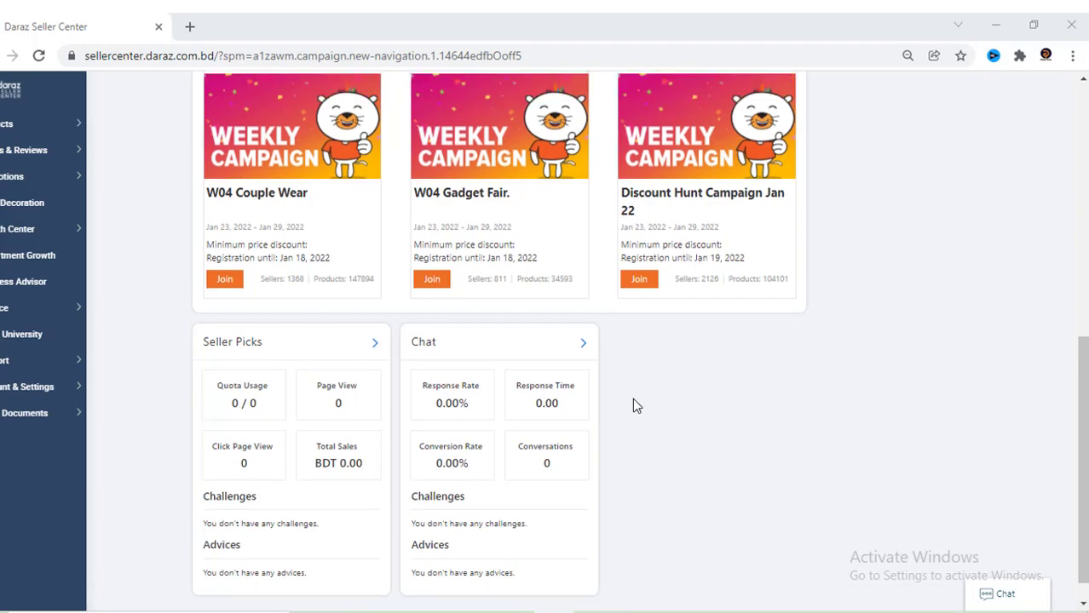
Step: Open the W04 Couple Wear campaign from the campaign events and join it
left_click(238, 415)
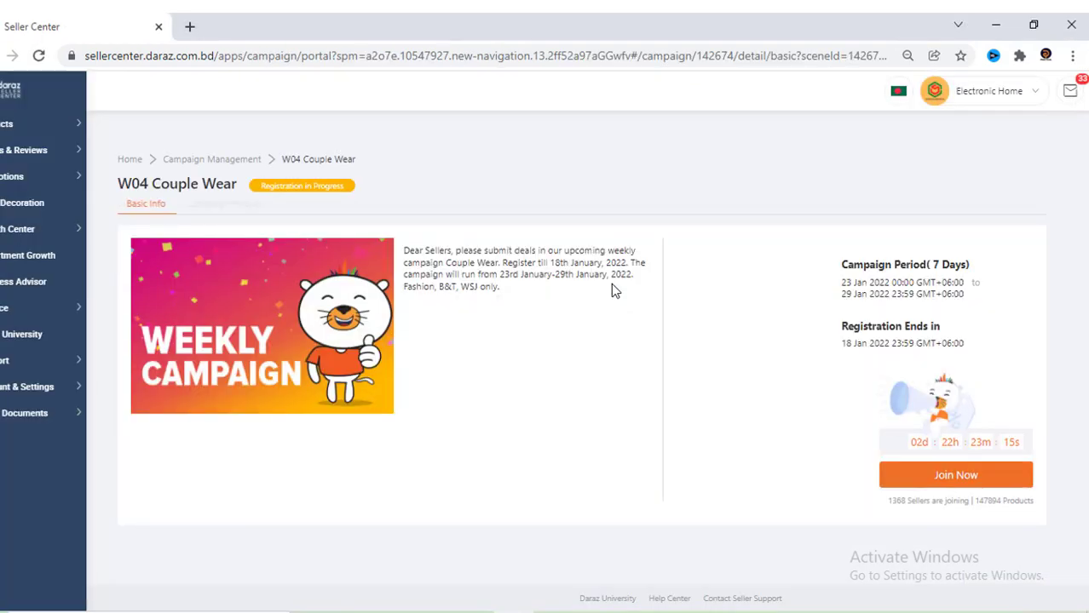
left_click(969, 477)
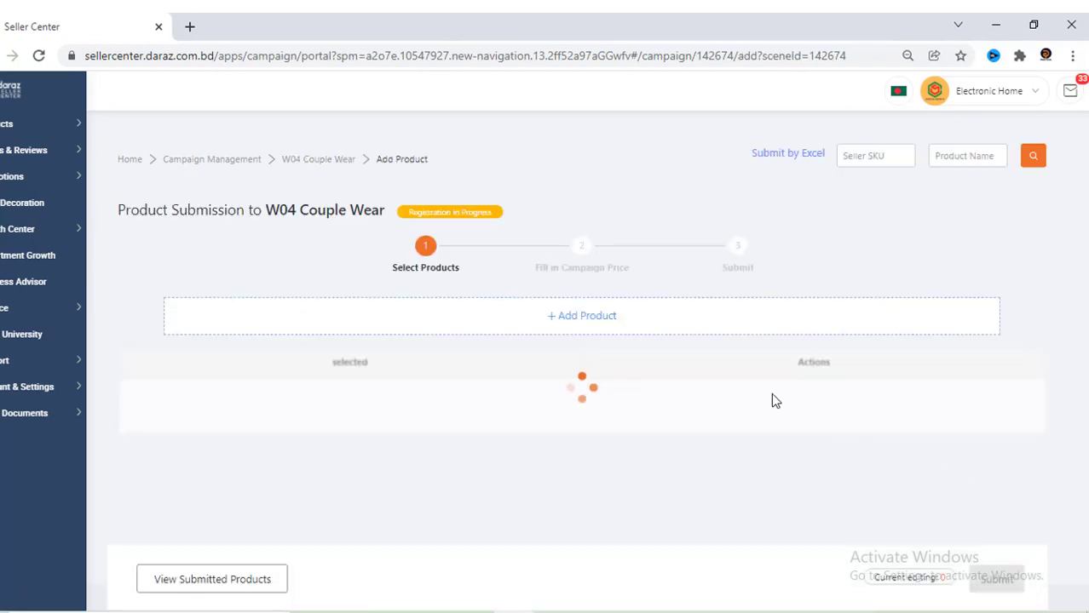
Step: Look through the campaign price fields of the products listed for W04 Couple Wear and their maximum allowed prices
scroll(759, 399, "down", 3)
left_click(698, 181)
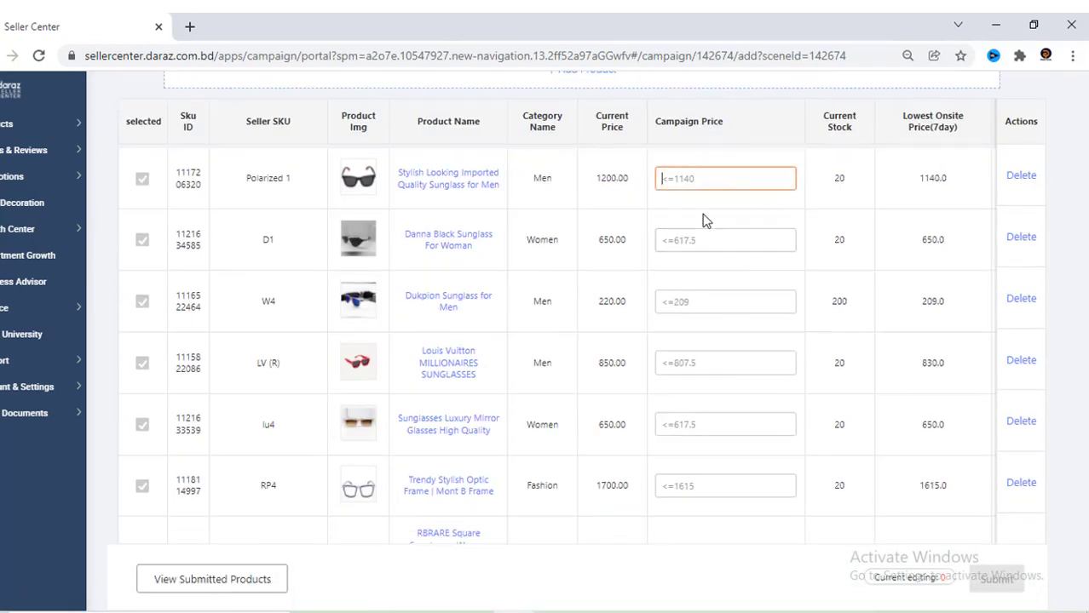
left_click(707, 238)
left_click(714, 301)
left_click(714, 371)
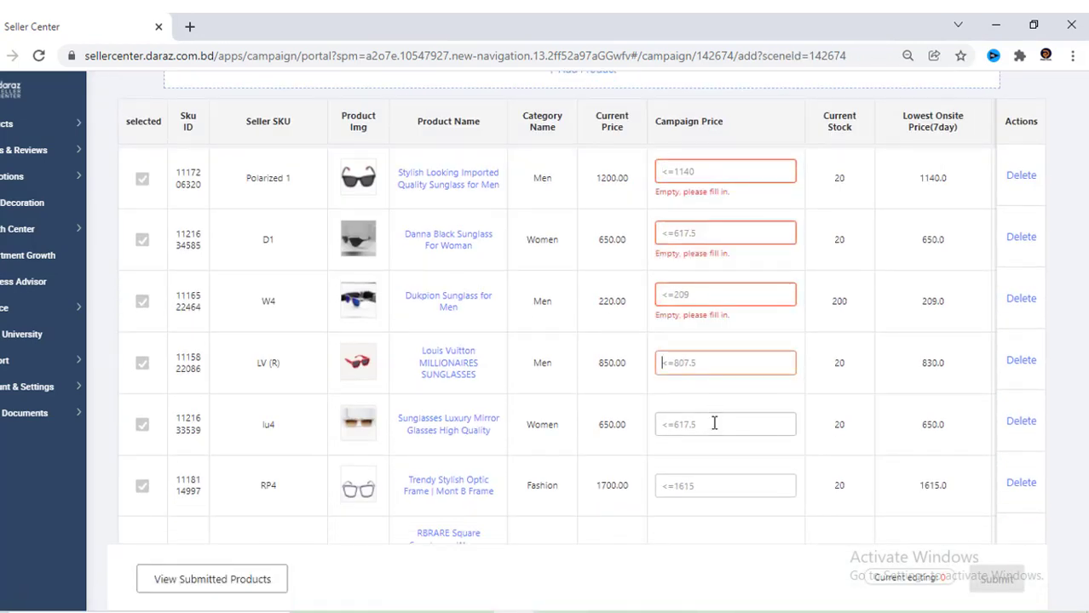
left_click(712, 423)
scroll(720, 445, "down", 4)
left_click(691, 156)
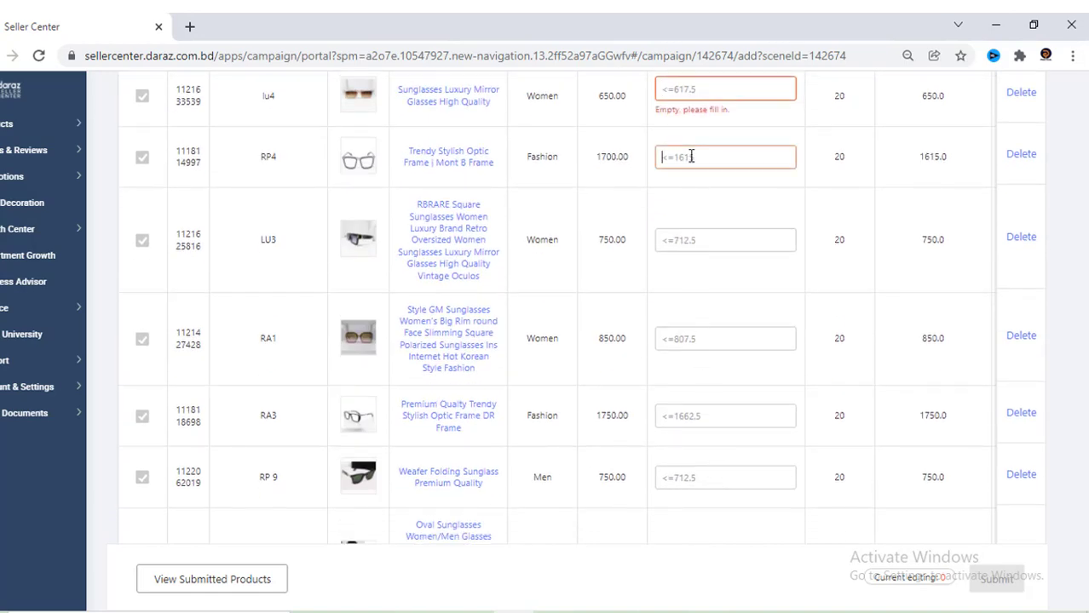
scroll(705, 351, "up", 6)
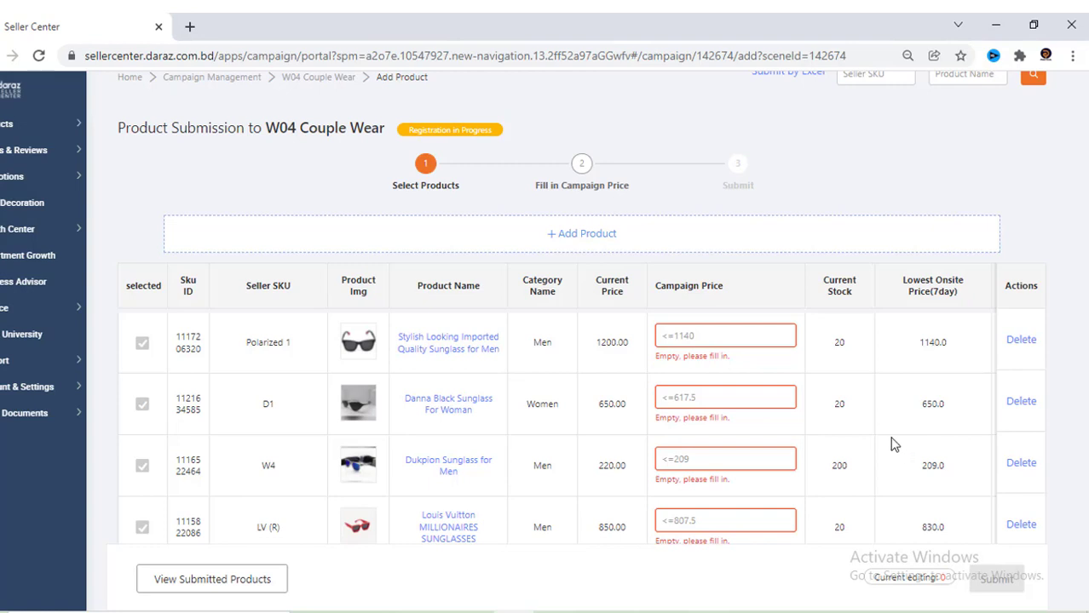
scroll(743, 361, "up", 1)
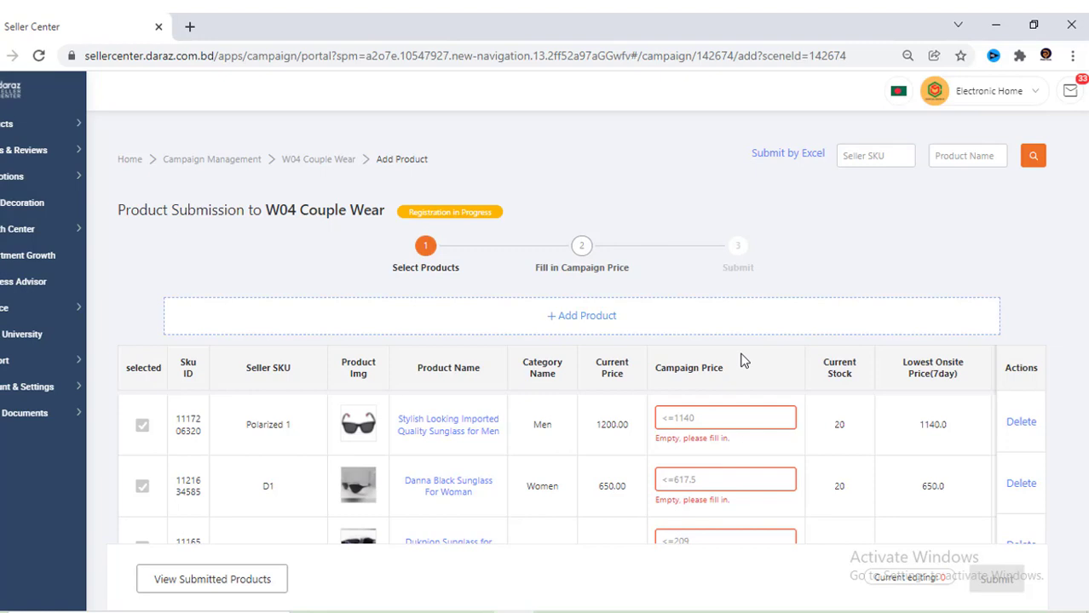
Step: Return to the seller home page, open the W04 Gadget Fair campaign and join it
left_click(12, 103)
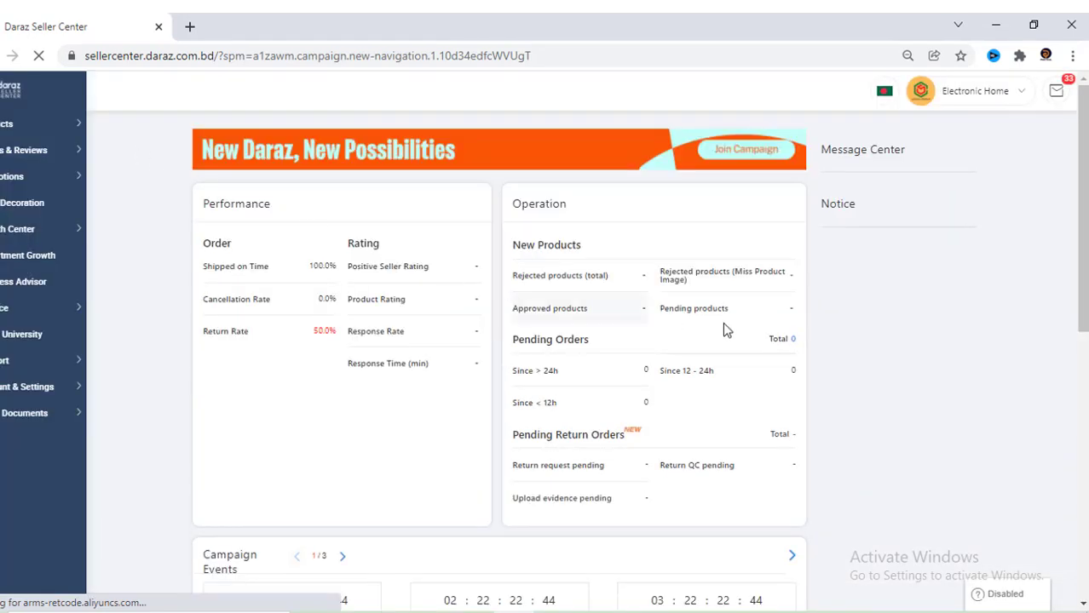
scroll(850, 343, "down", 6)
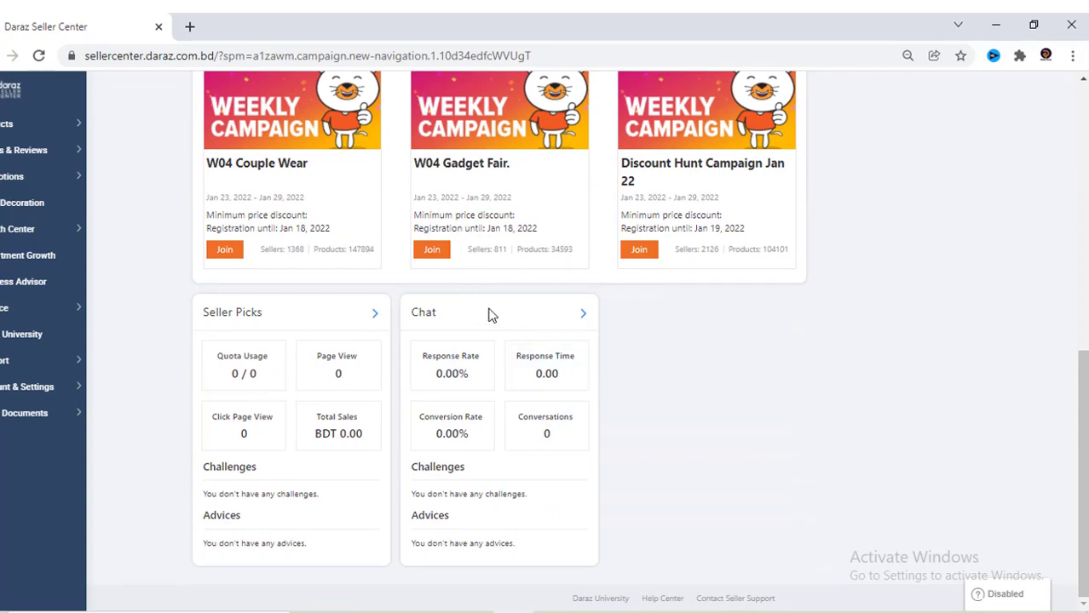
left_click(433, 258)
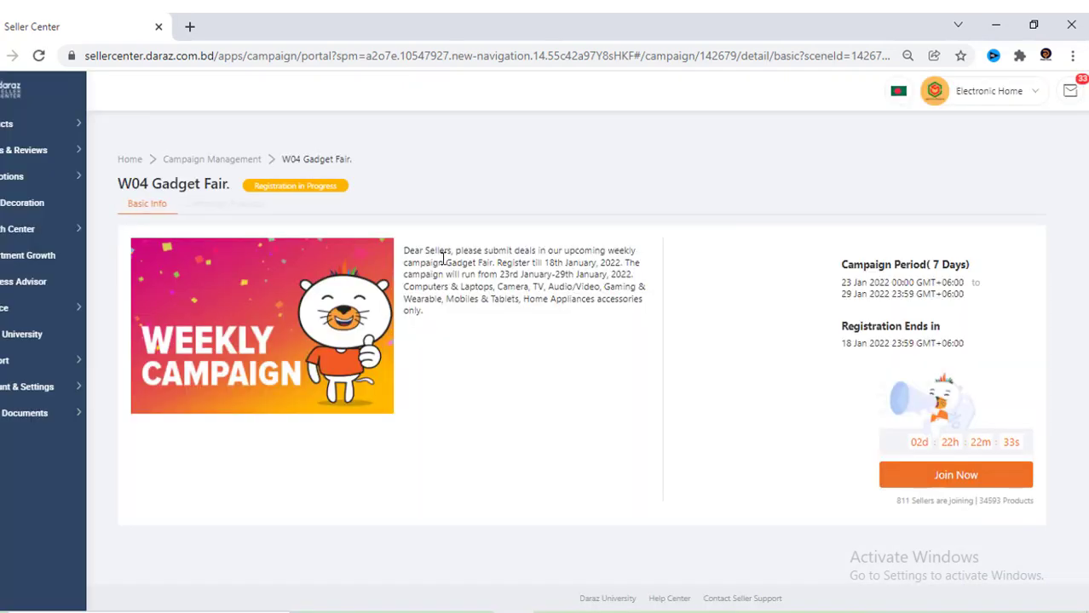
left_click(947, 480)
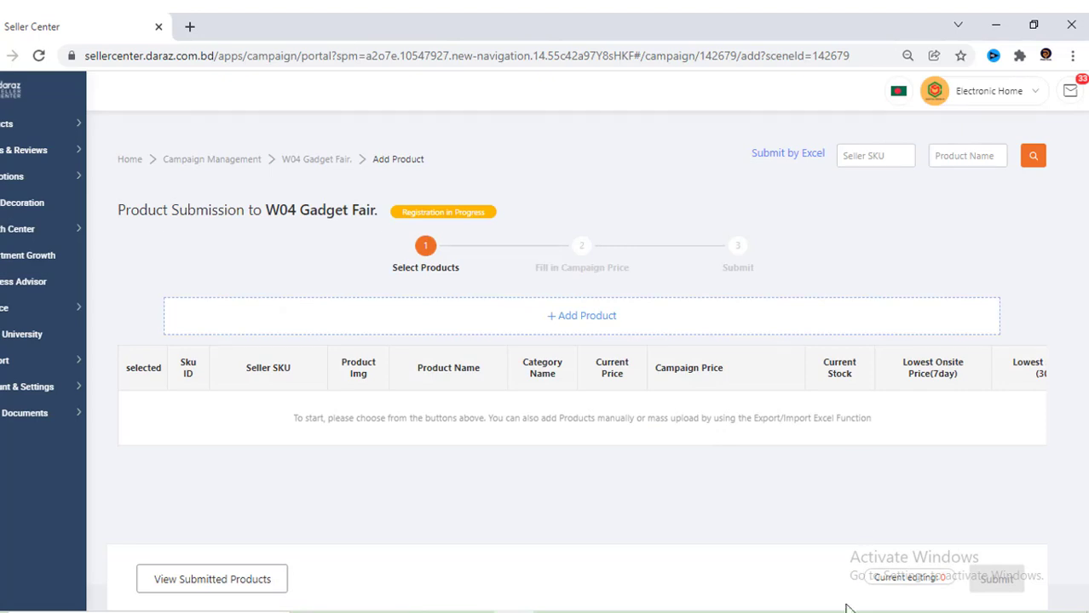
Step: Frame the Submit by Excel option with red rectangles in a 588x258 screen capture and discard the capture
left_click(816, 610)
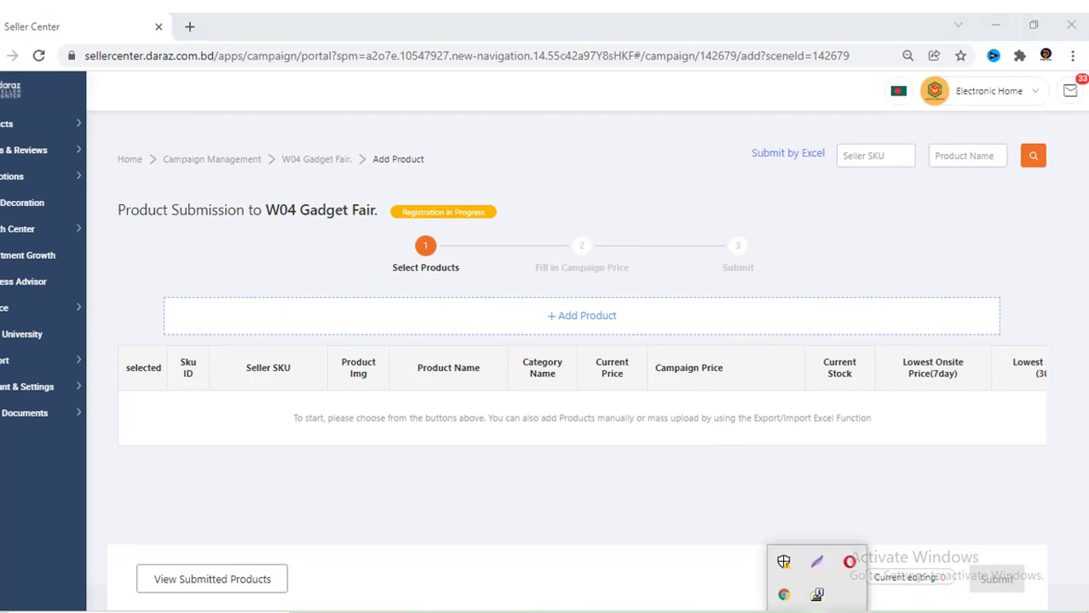
left_click(819, 566)
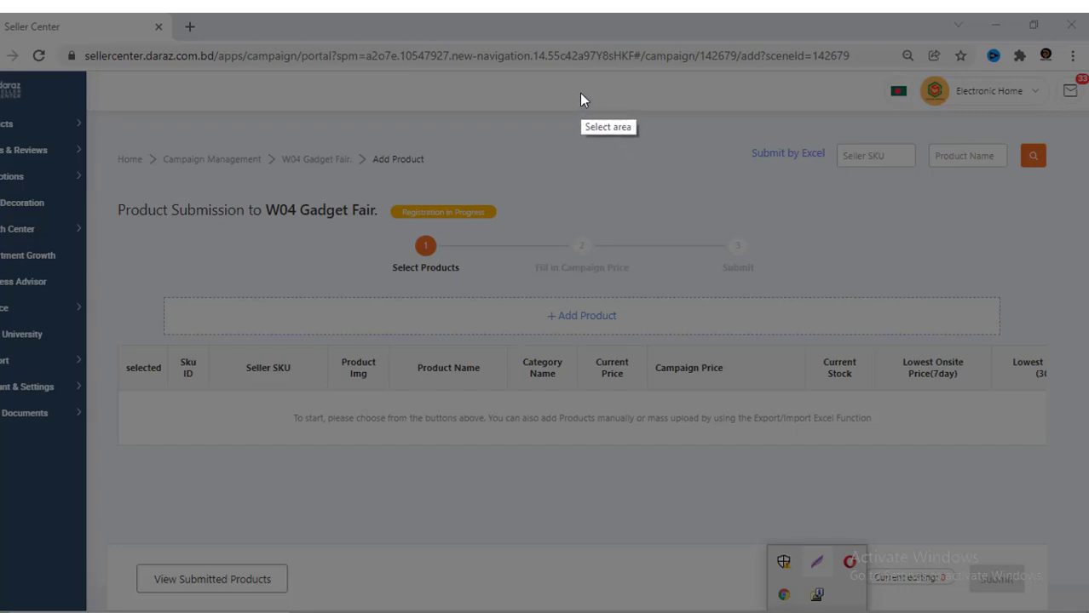
left_click_drag(580, 92, 1061, 305)
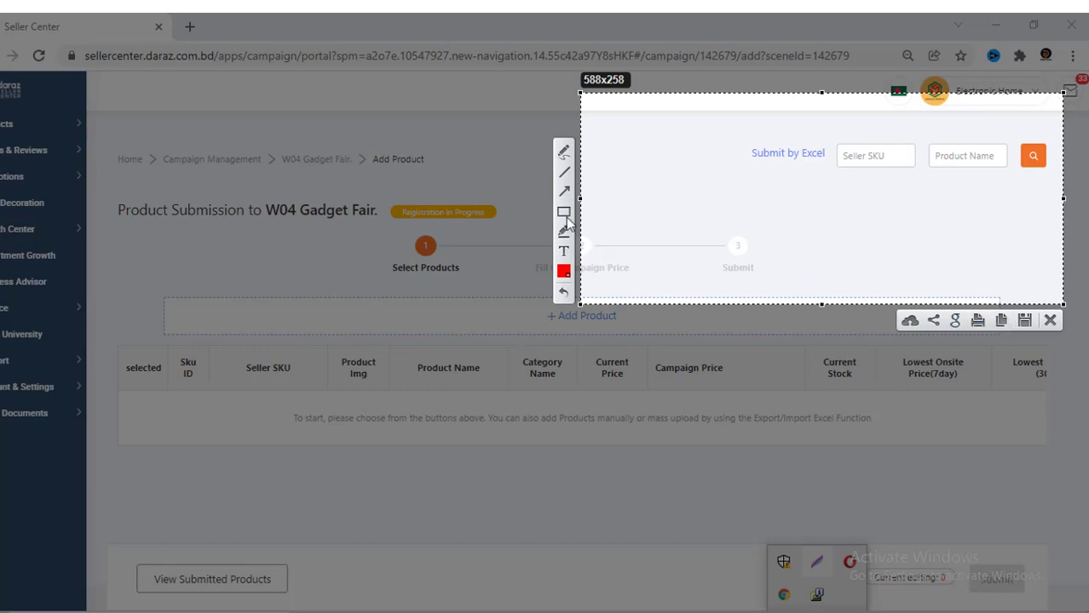
mouse_move(713, 117)
left_mouse_down()
mouse_move(750, 160)
mouse_move(930, 185)
left_mouse_up()
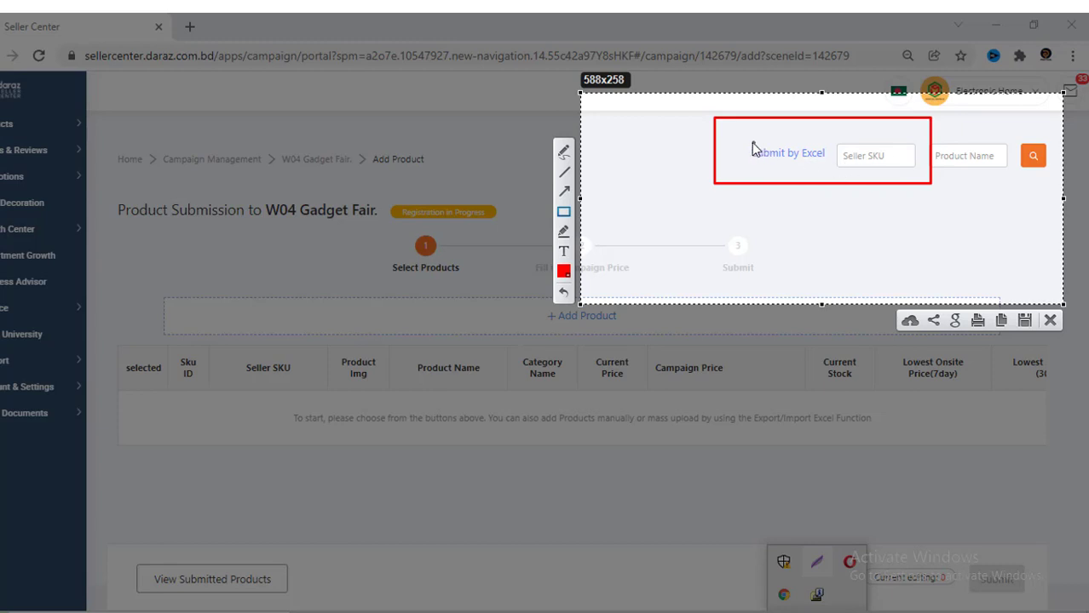
mouse_move(747, 141)
left_mouse_down()
mouse_move(750, 157)
mouse_move(827, 167)
left_mouse_up()
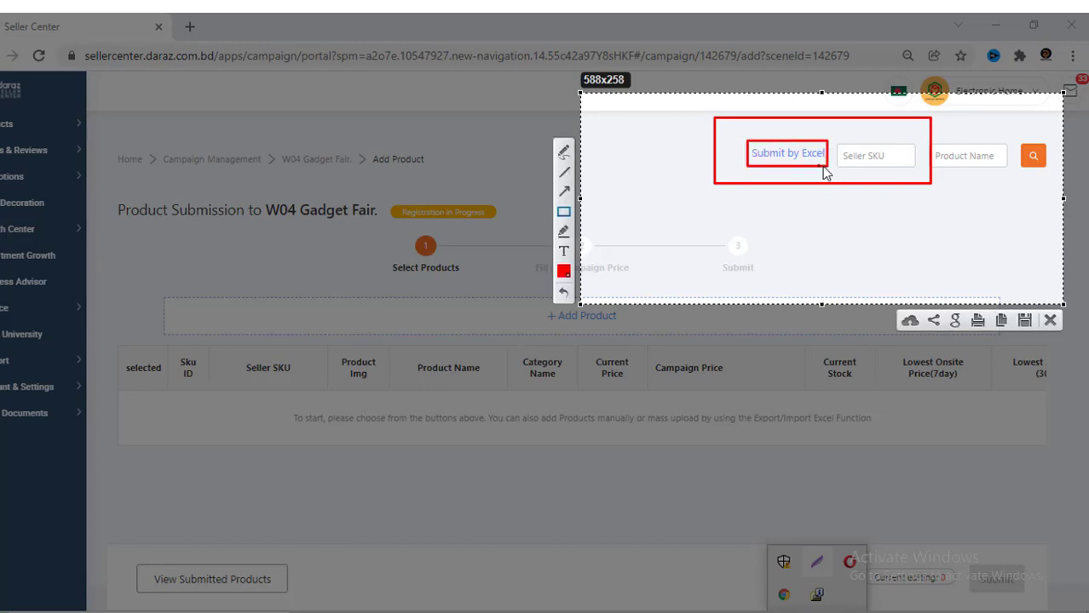
left_click(1050, 320)
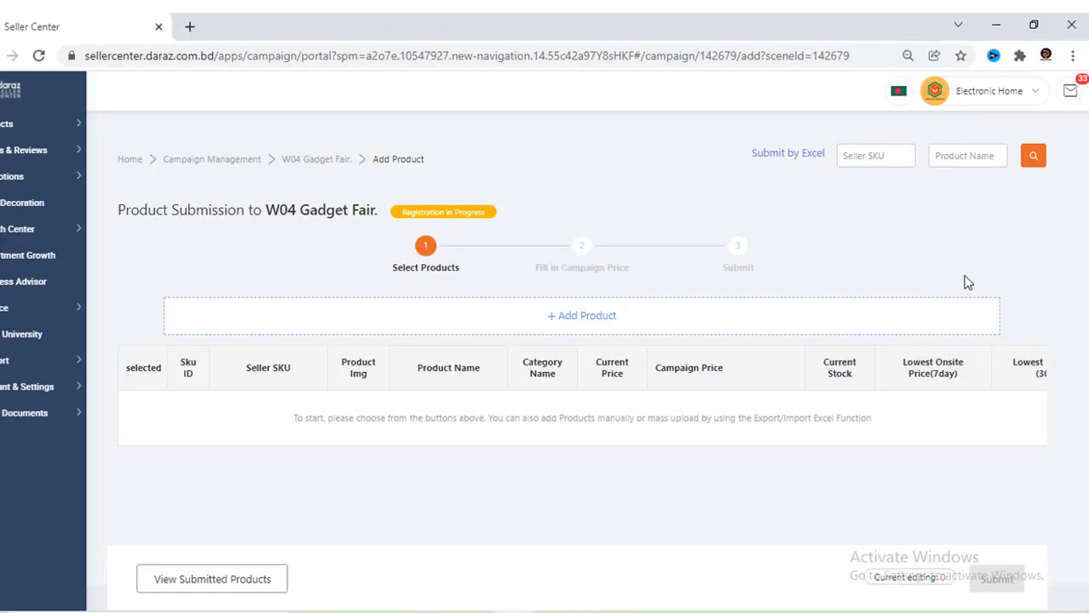
Step: Export the Excel template of eligible products for W04 Gadget Fair, download it and close the export dialog
mouse_move(795, 160)
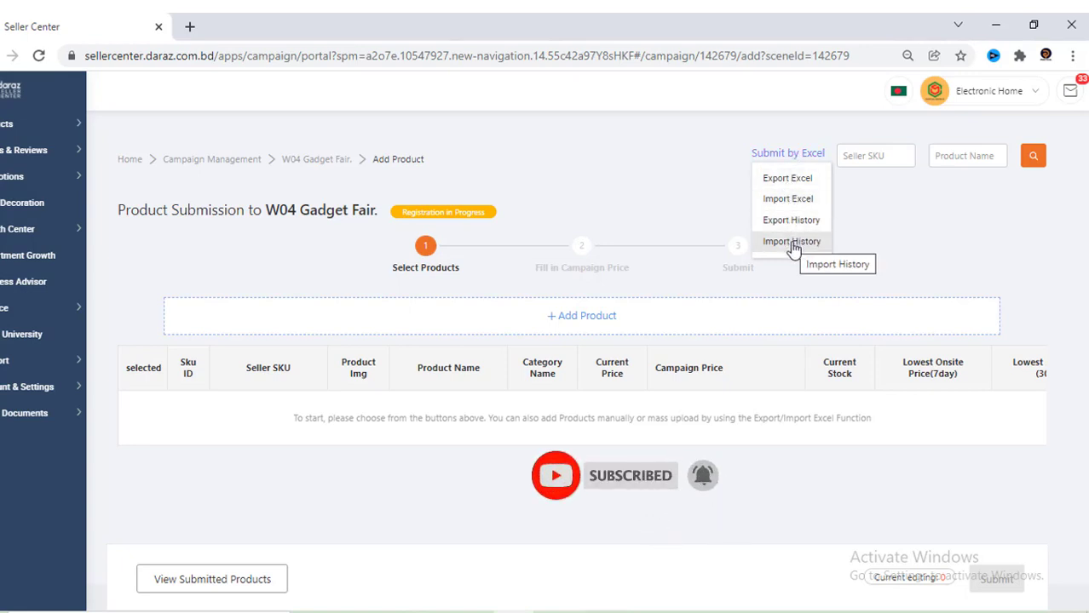
left_click(792, 181)
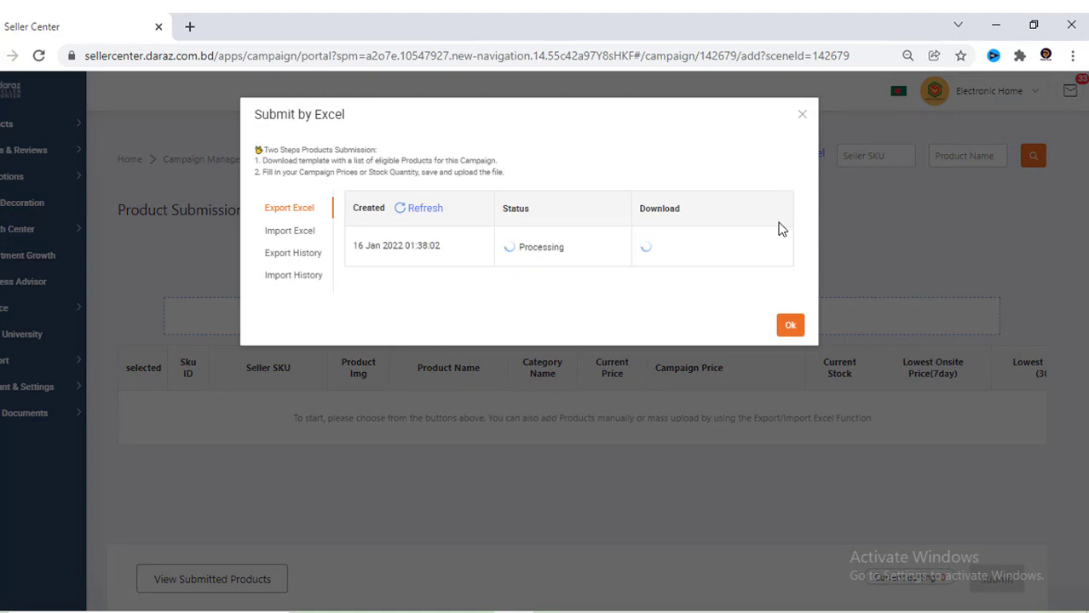
left_click(676, 251)
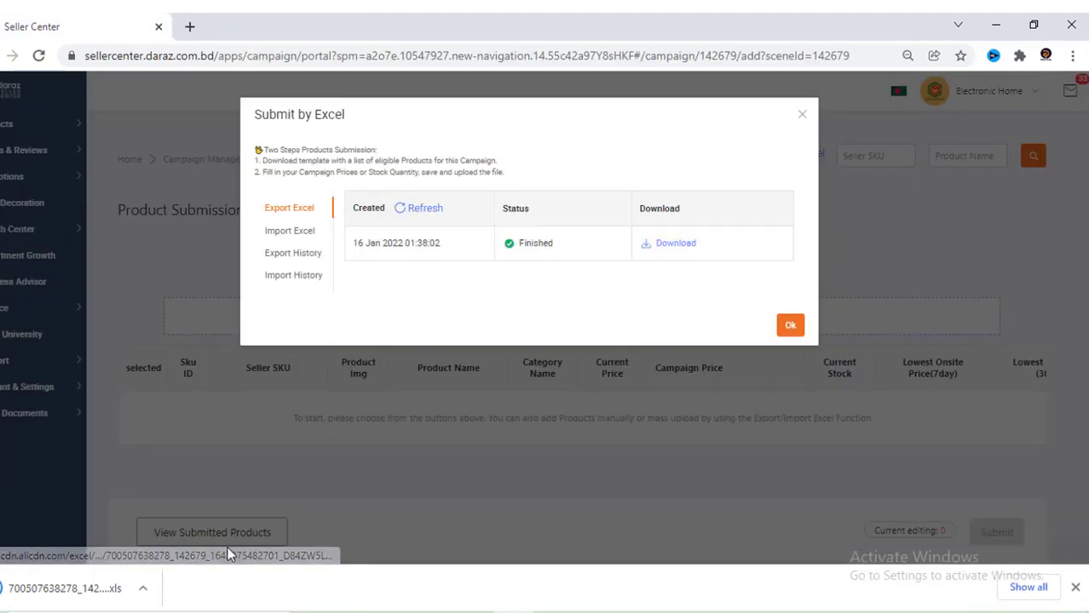
left_click(790, 325)
left_click(594, 326)
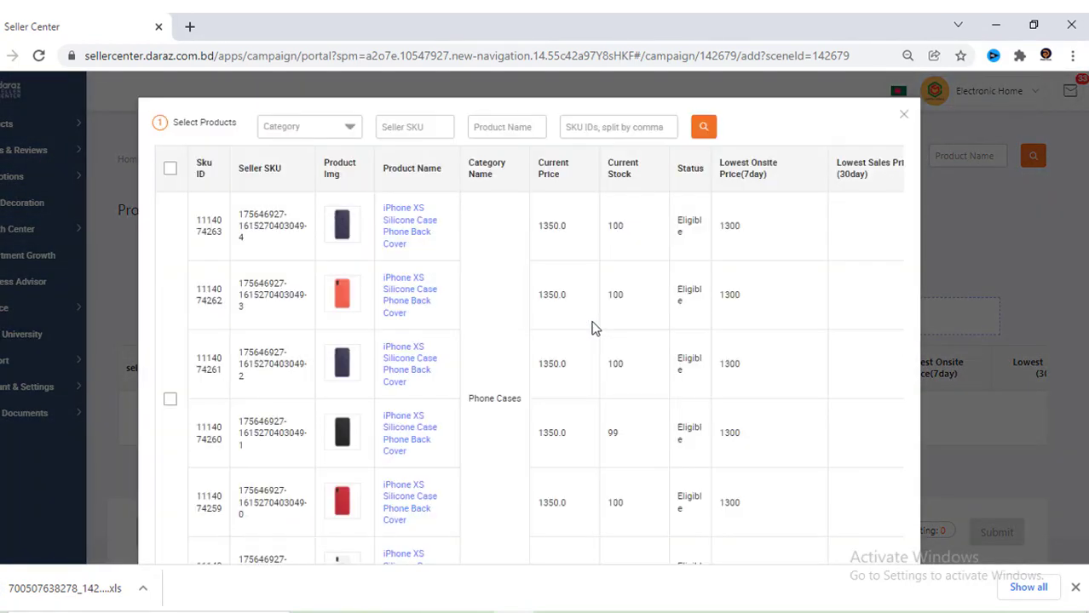
left_click(170, 169)
scroll(442, 343, "down", 2)
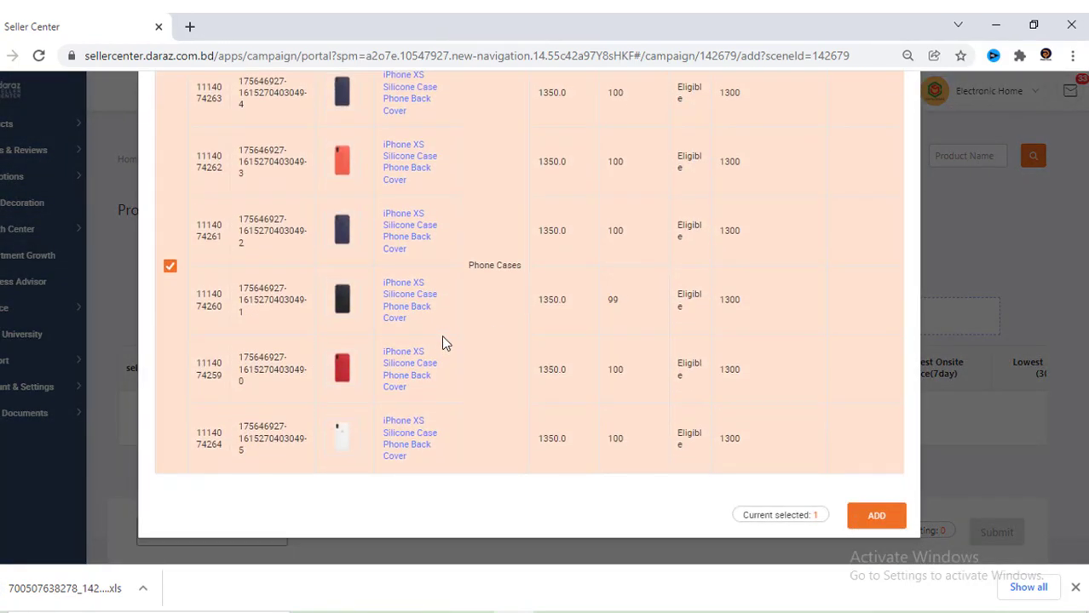
scroll(380, 372, "up", 3)
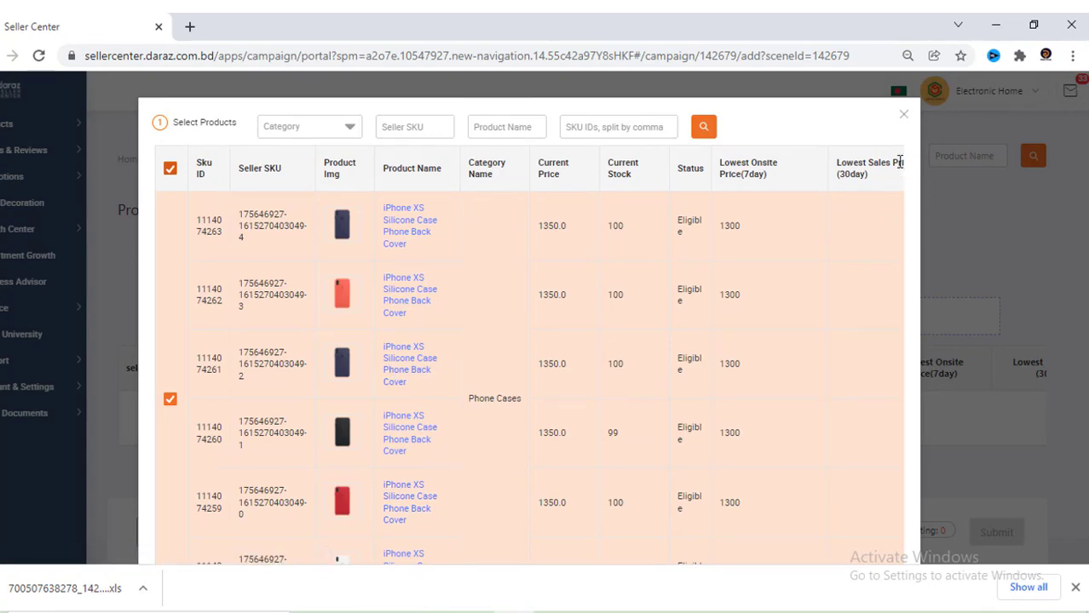
left_click(903, 115)
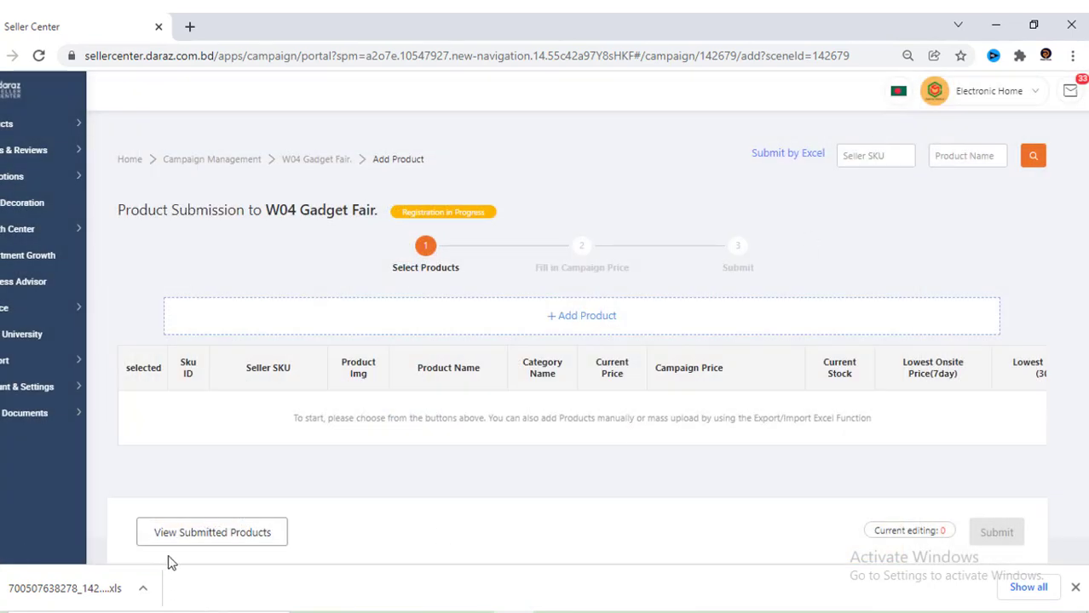
Step: From the seller home page, join the Weekly Free Shipping Campaign 27th Jan - 5th Feb and view its eligible products
left_click(7, 92)
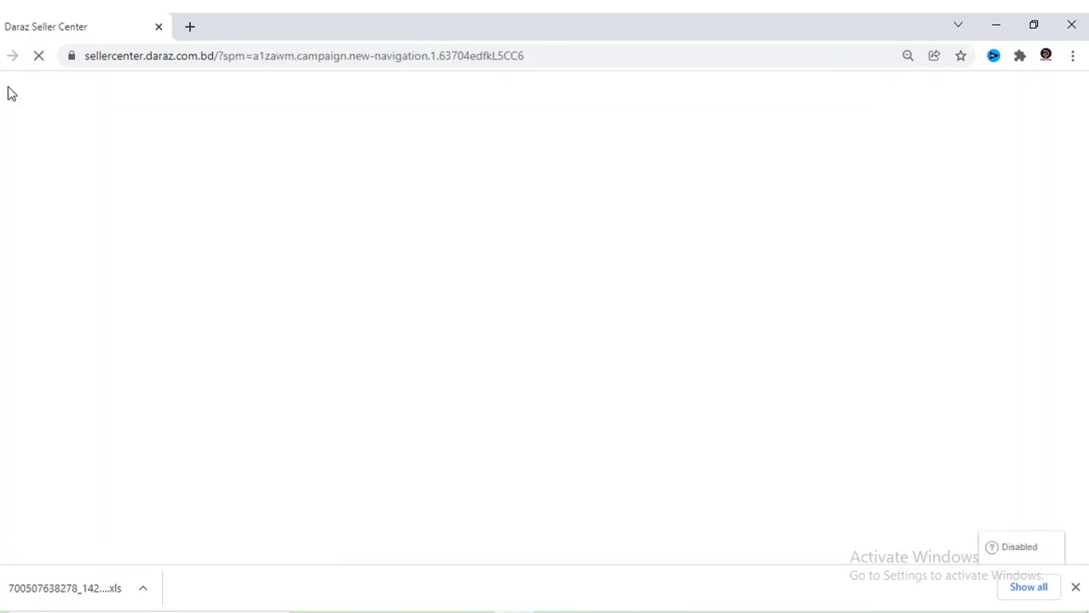
scroll(550, 384, "down", 5)
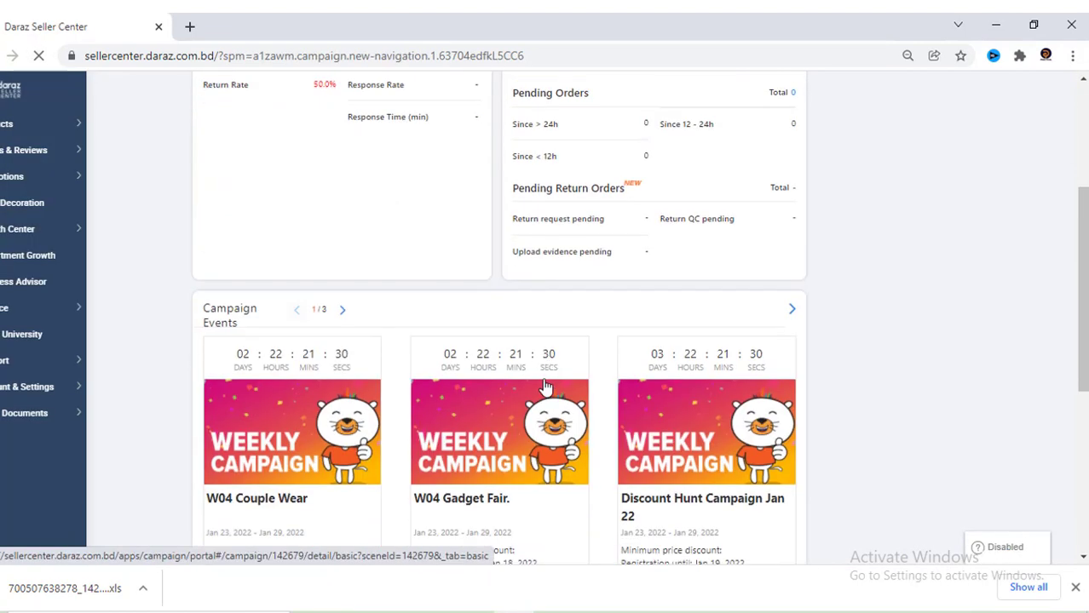
left_click(639, 422)
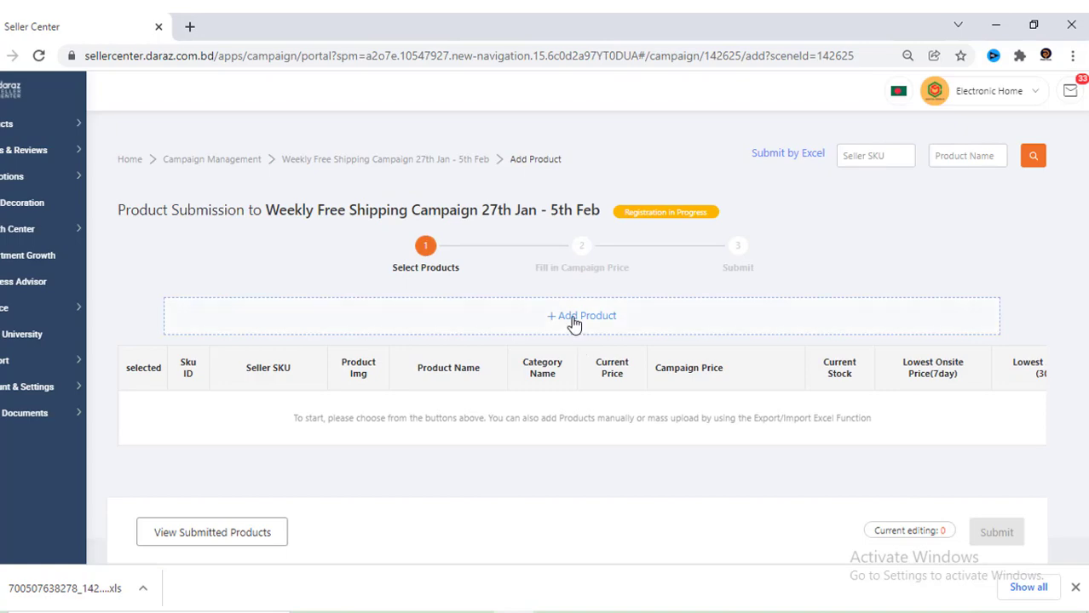
left_click(575, 322)
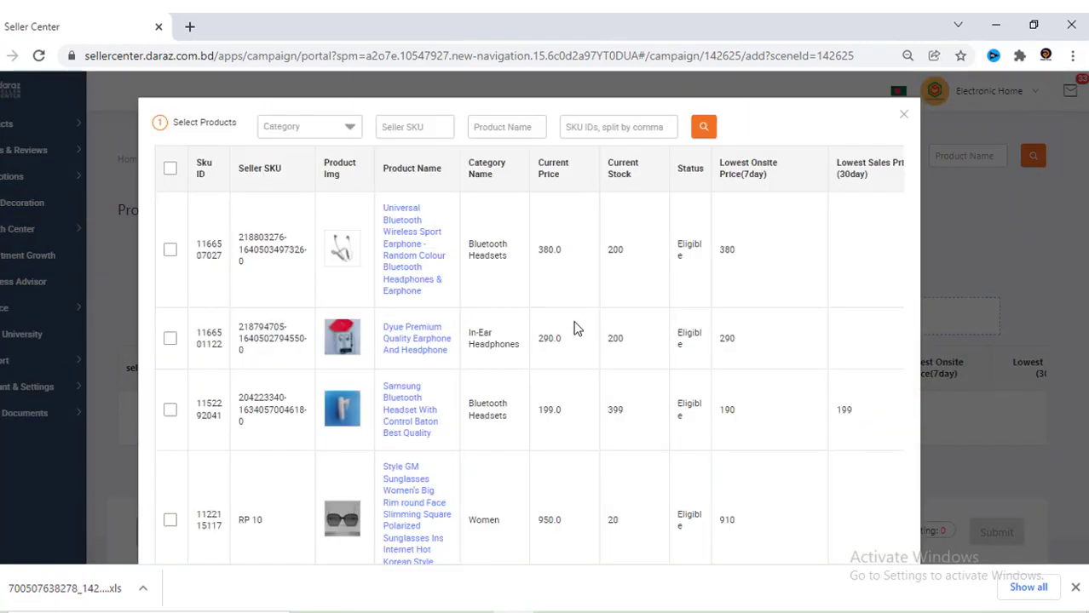
left_click(901, 117)
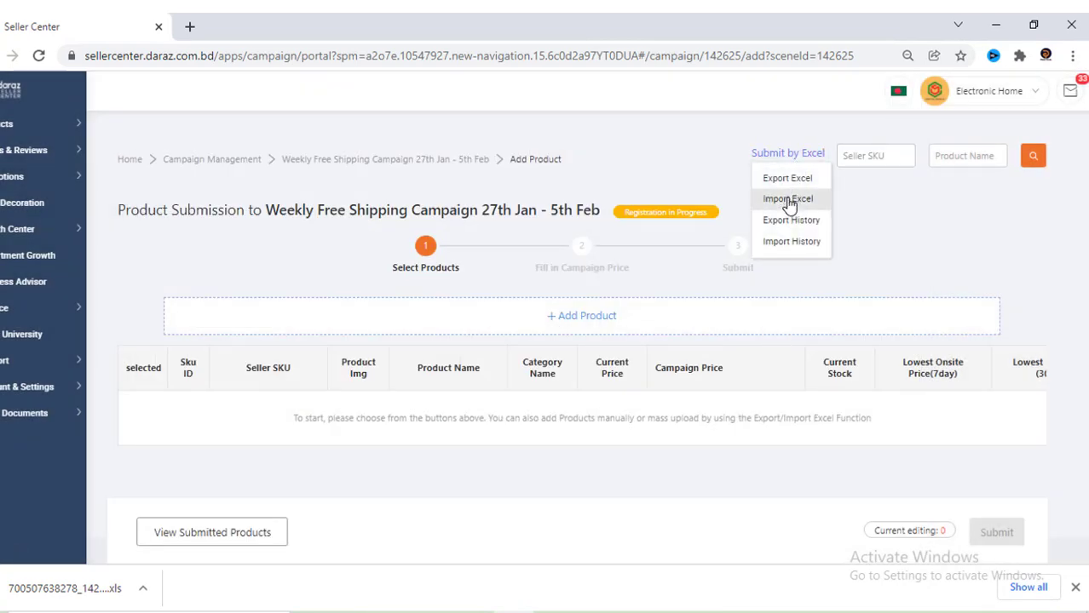
Step: Export and download the Excel product template for the Weekly Free Shipping Campaign, and close the export dialog
left_click(787, 180)
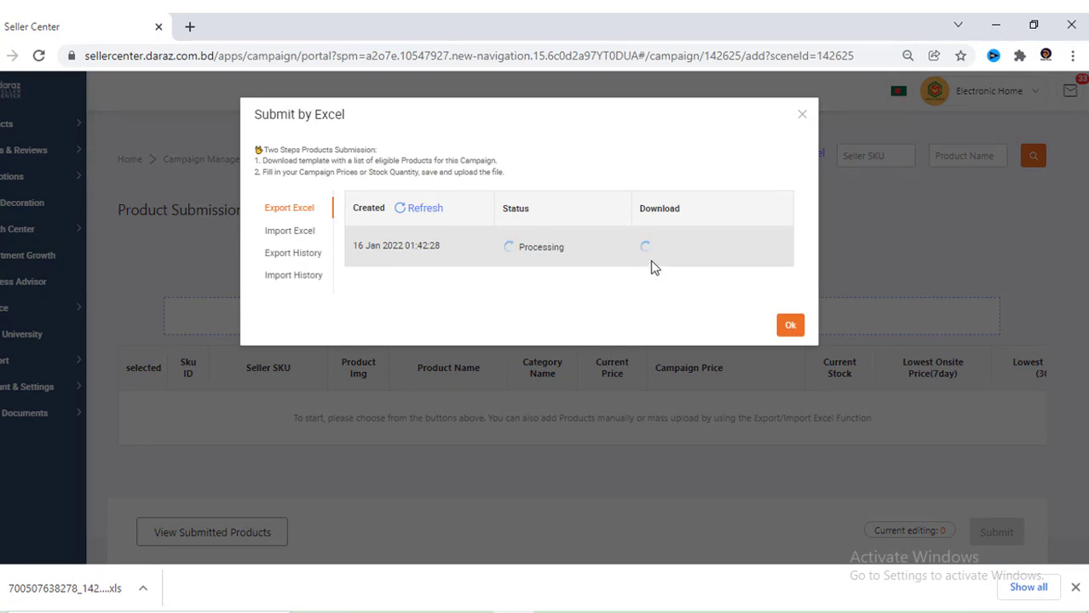
left_click(662, 248)
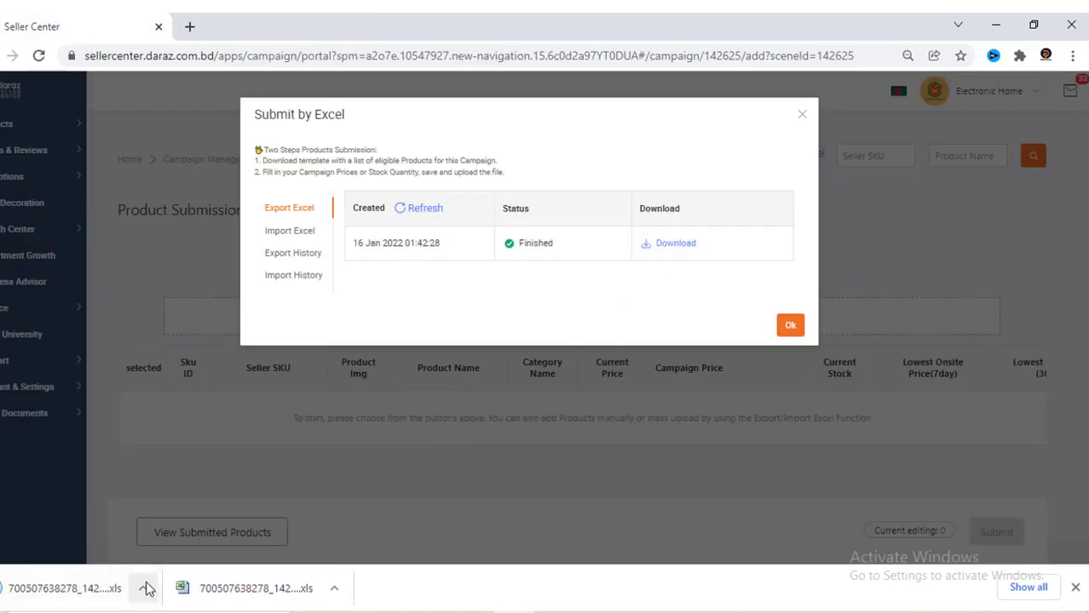
left_click(791, 327)
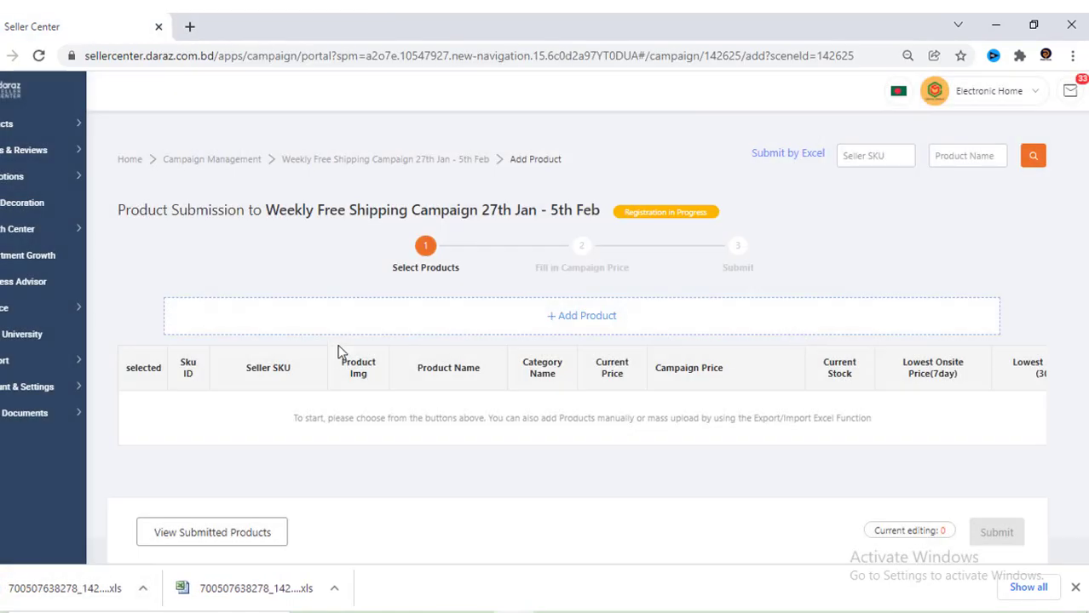
Step: Open the product selection for the Weekly Free Shipping Campaign and select all eligible products on pages 1 and 2
left_click(591, 318)
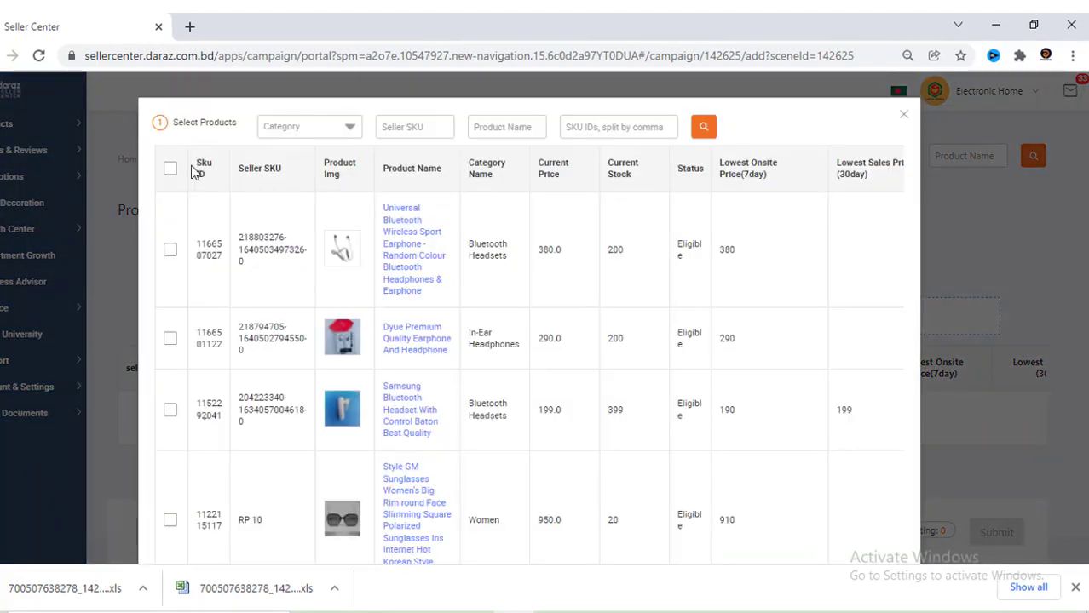
left_click(170, 168)
scroll(512, 383, "down", 10)
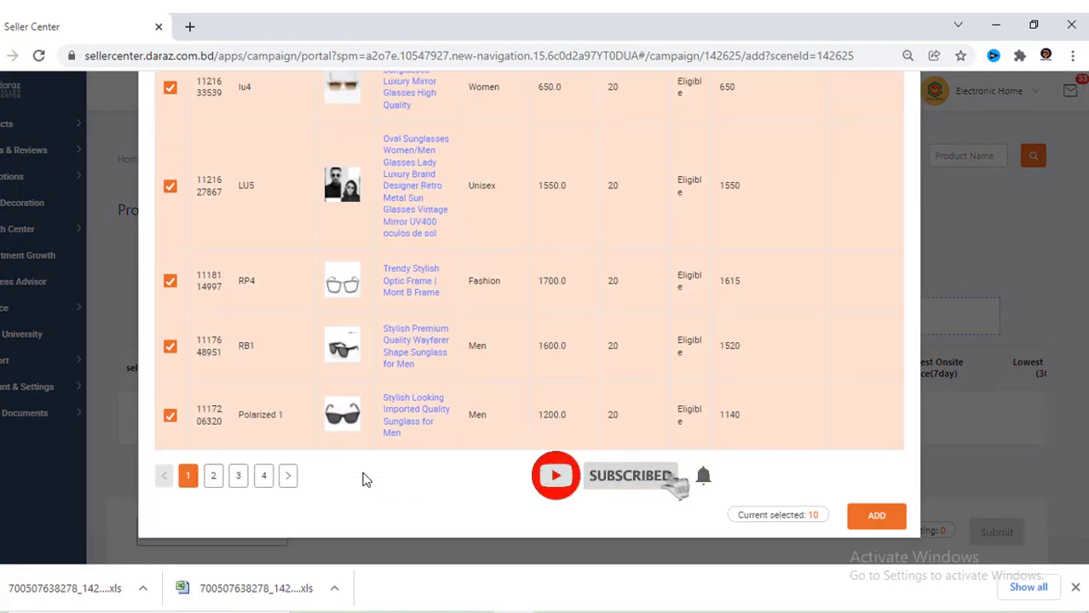
left_click(213, 475)
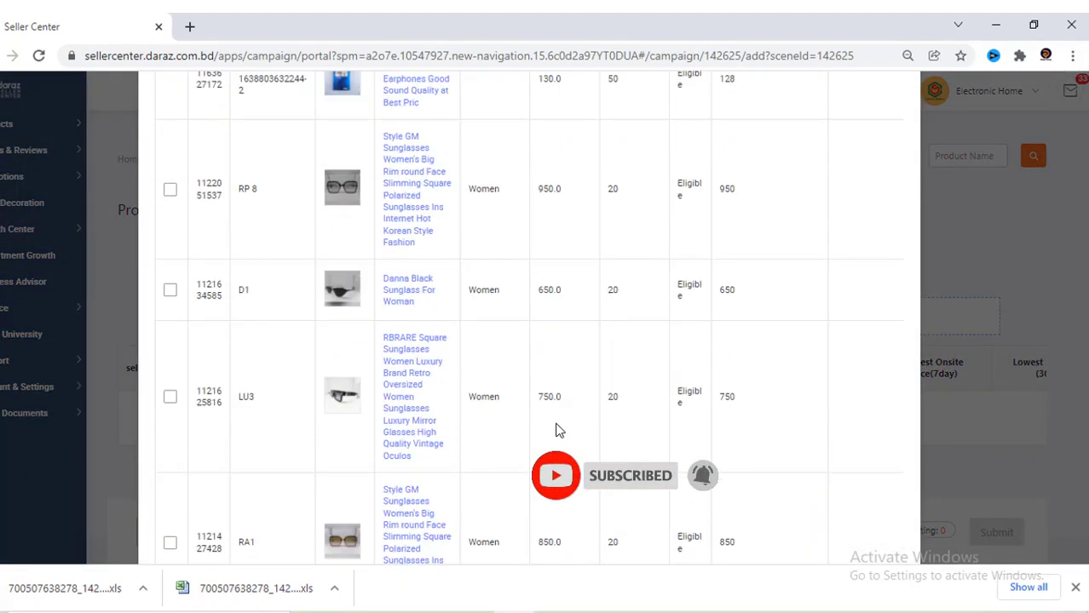
scroll(558, 431, "up", 5)
left_click(170, 168)
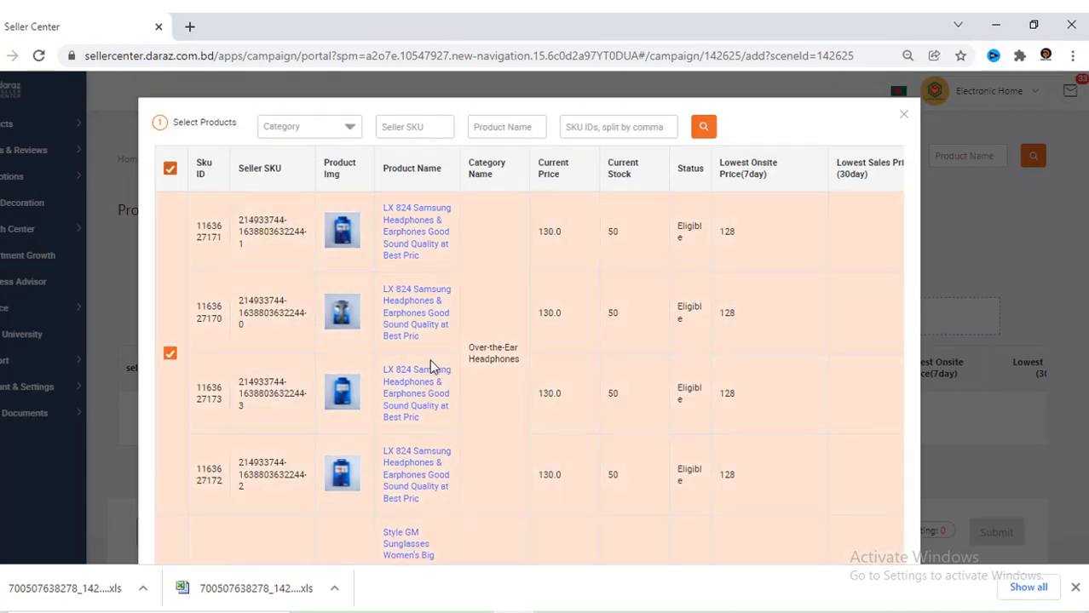
scroll(434, 374, "down", 10)
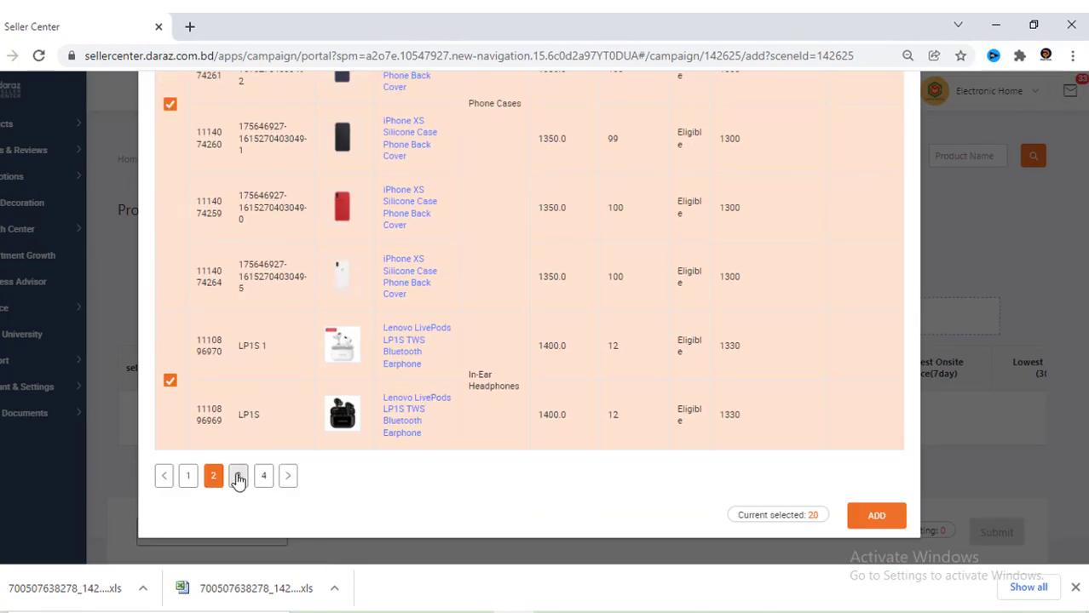
Step: Select all eligible products on pages 3 and 4 as well and add the whole selection to the campaign submission
left_click(239, 475)
scroll(388, 396, "up", 10)
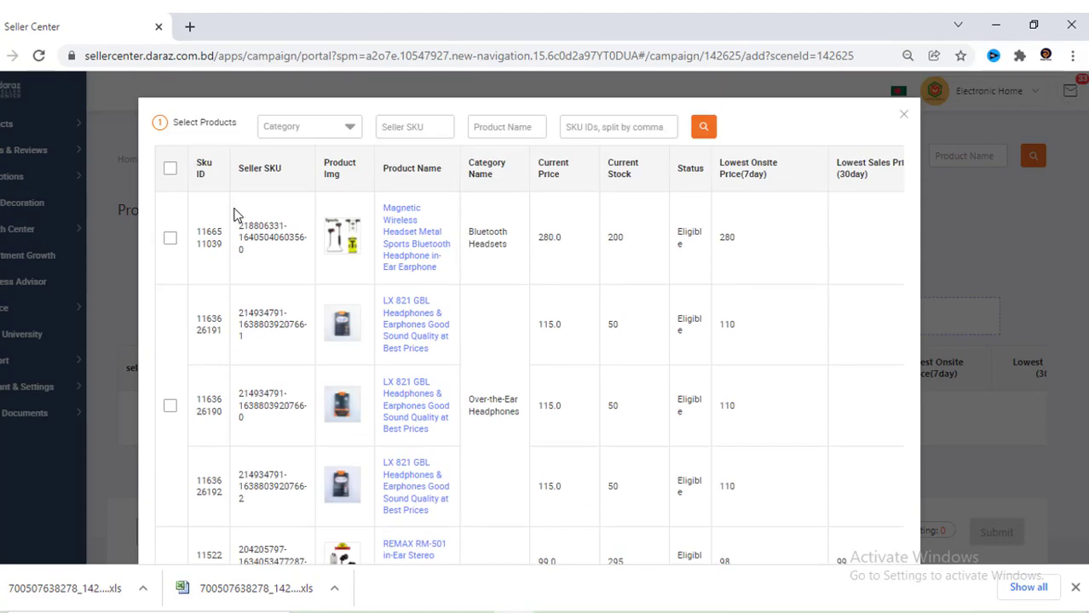
left_click(170, 168)
scroll(323, 369, "down", 10)
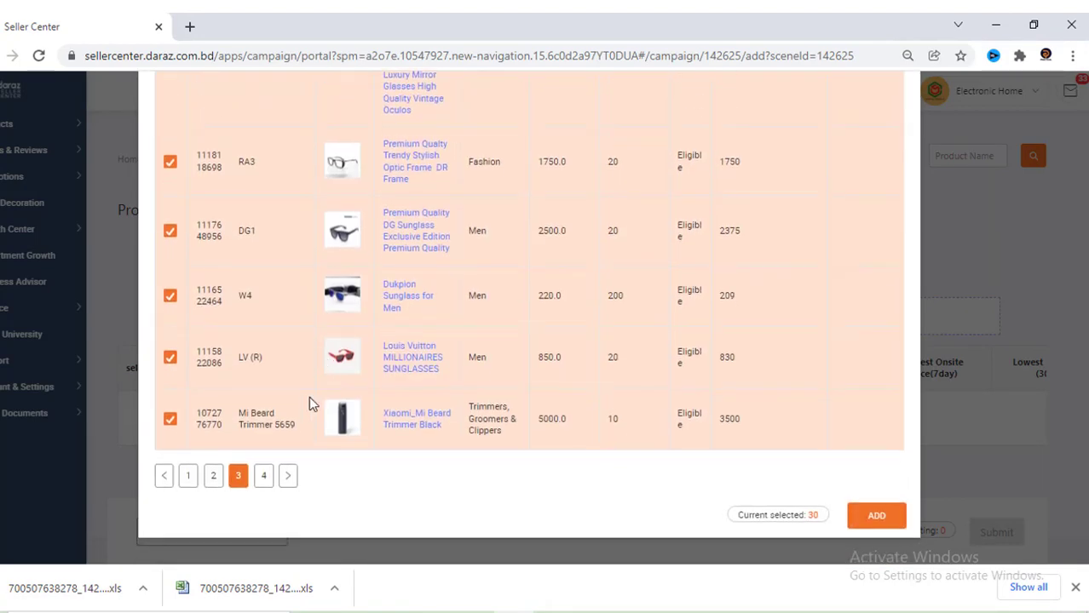
left_click(263, 475)
scroll(392, 418, "up", 10)
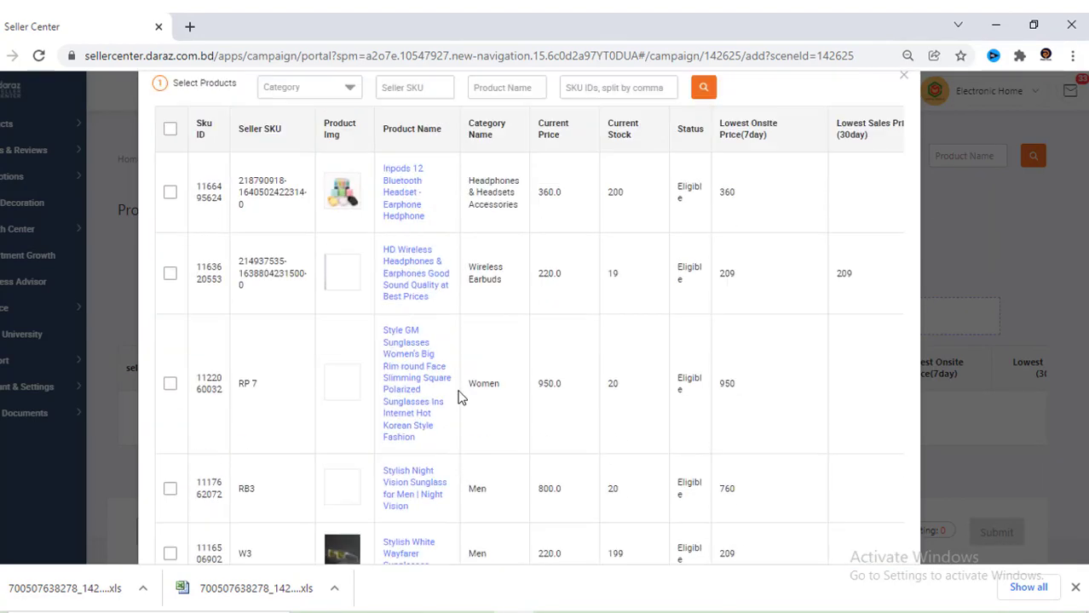
scroll(460, 396, "up", 1)
left_click(170, 168)
scroll(464, 458, "down", 5)
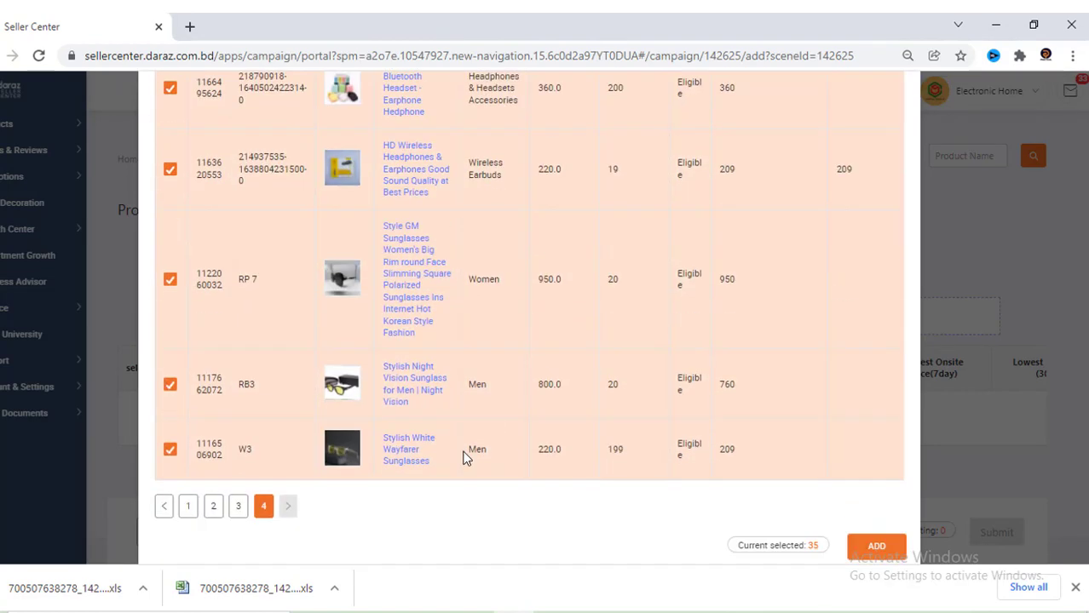
scroll(464, 458, "down", 1)
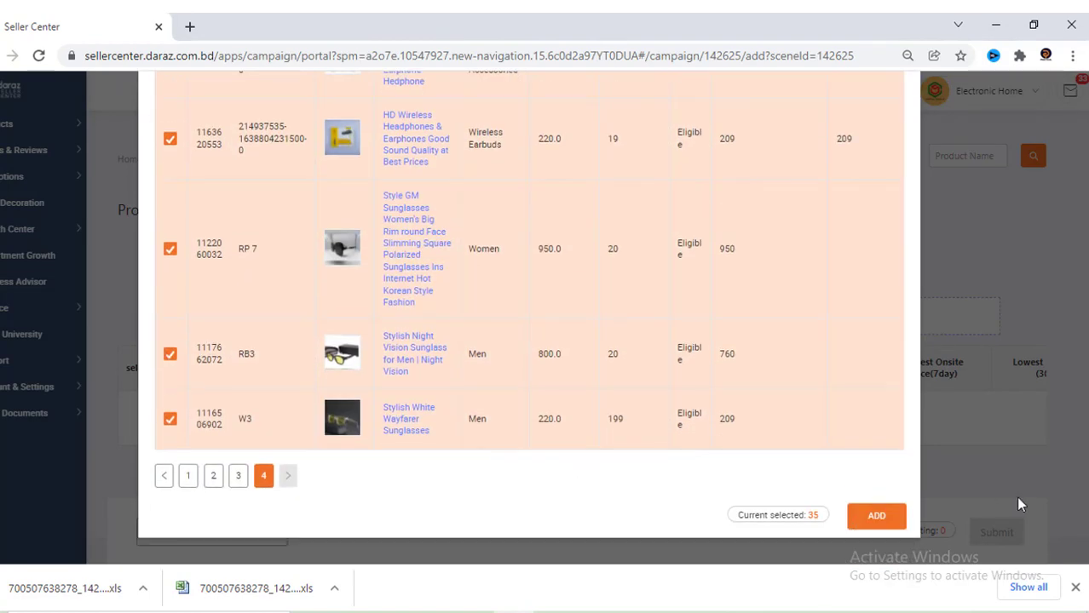
left_click(877, 516)
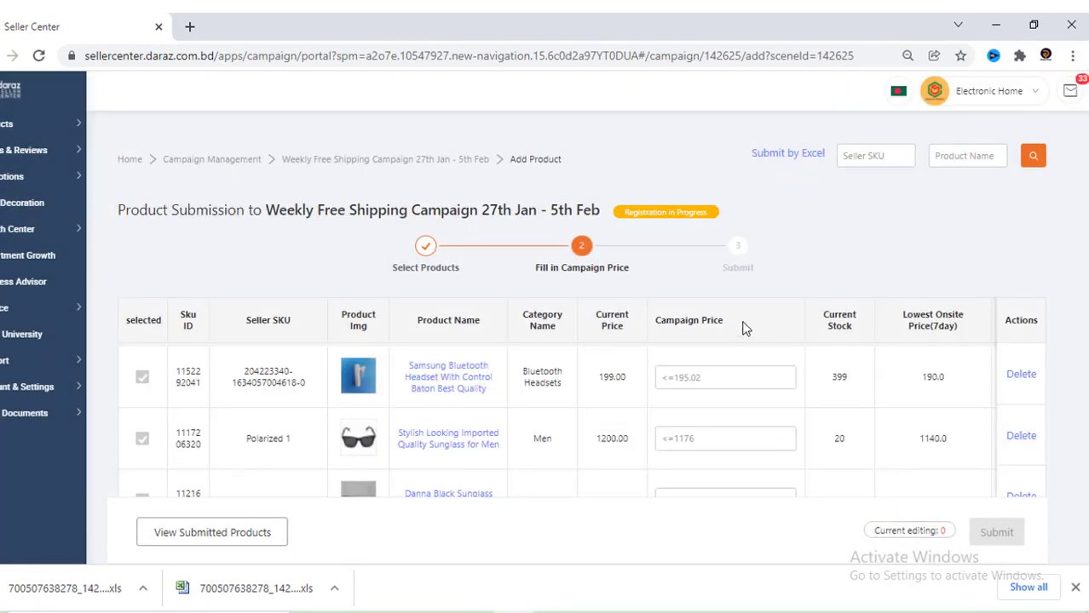
Step: Examine the campaign price fields and their price limits for the added products
scroll(743, 328, "down", 15)
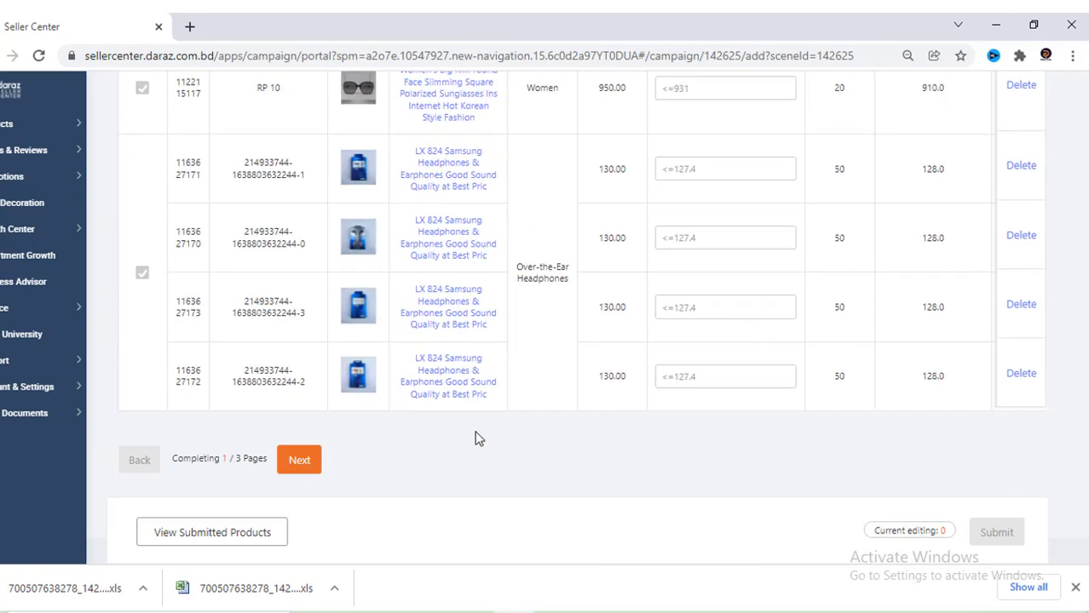
scroll(730, 407, "up", 15)
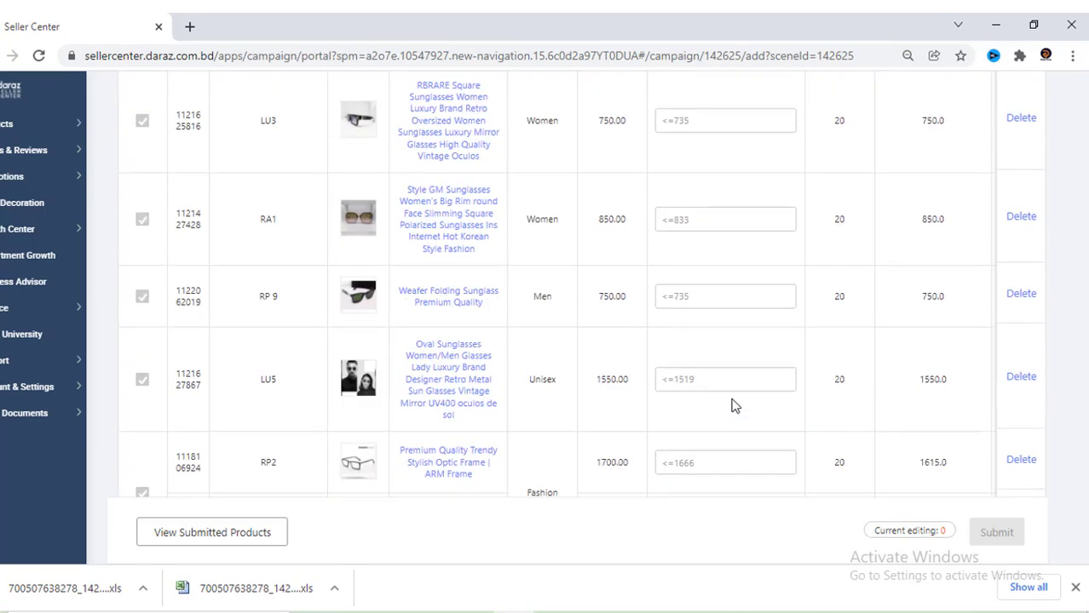
left_click(711, 384)
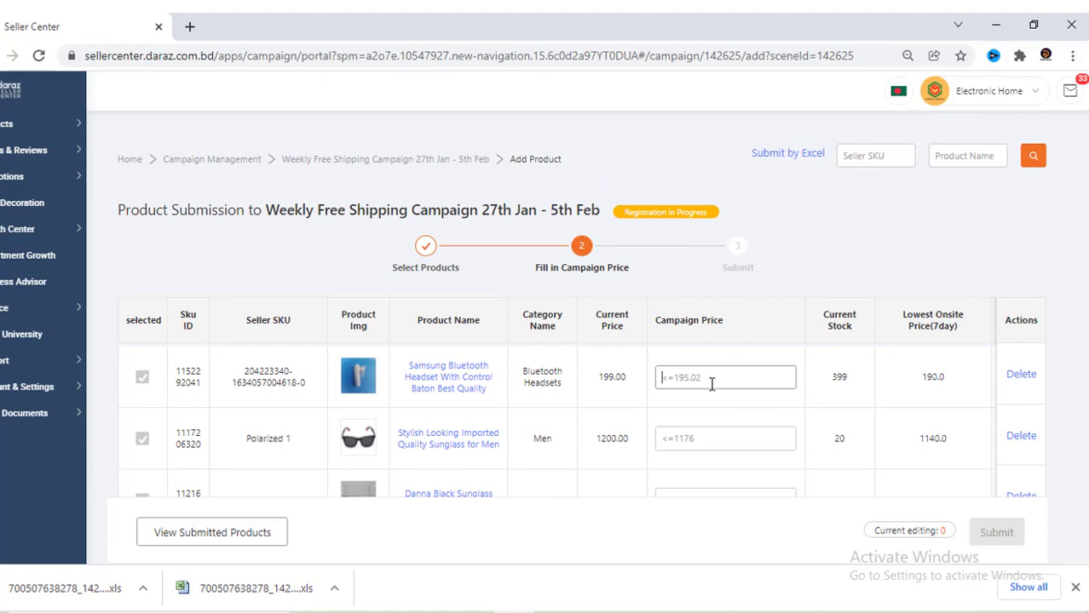
left_click(718, 438)
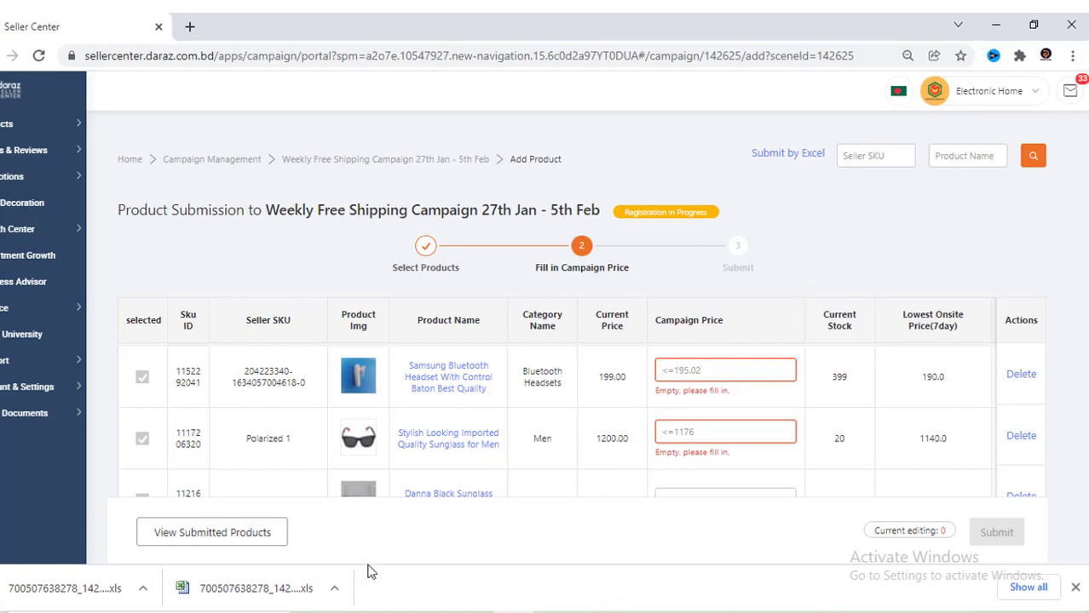
Step: Show the latest downloaded campaign template in its folder, cut the file and close the Downloads window
left_click(143, 594)
left_click(194, 532)
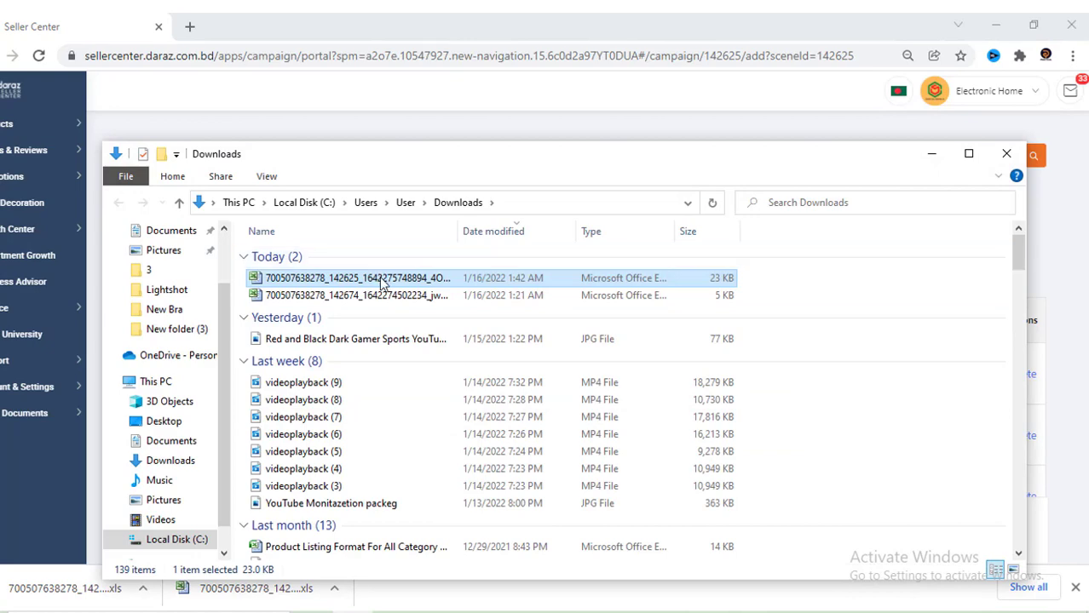
right_click(383, 284)
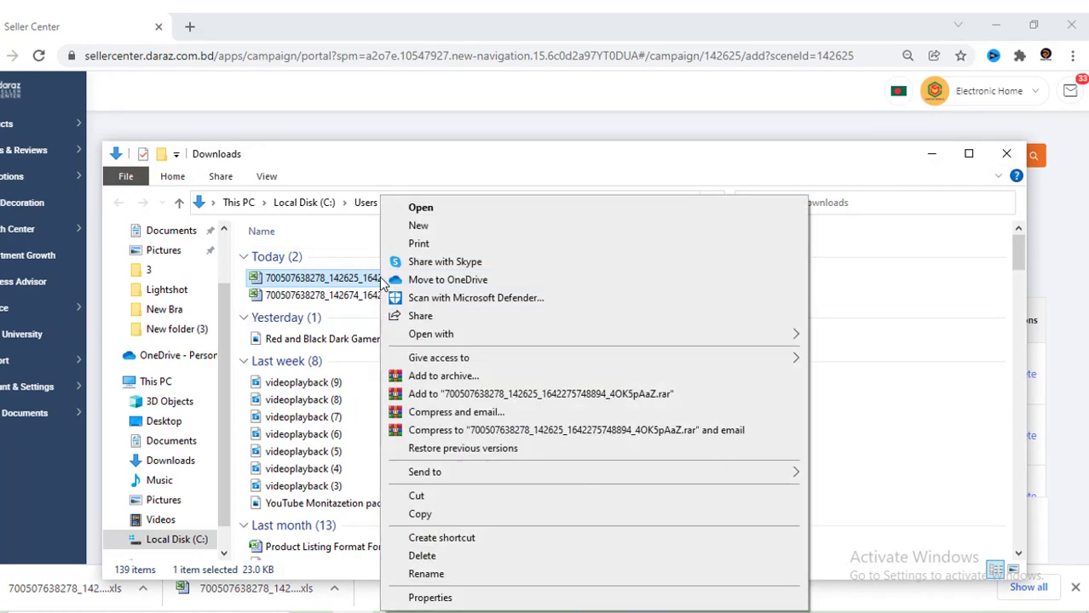
left_click(418, 495)
left_click(1006, 154)
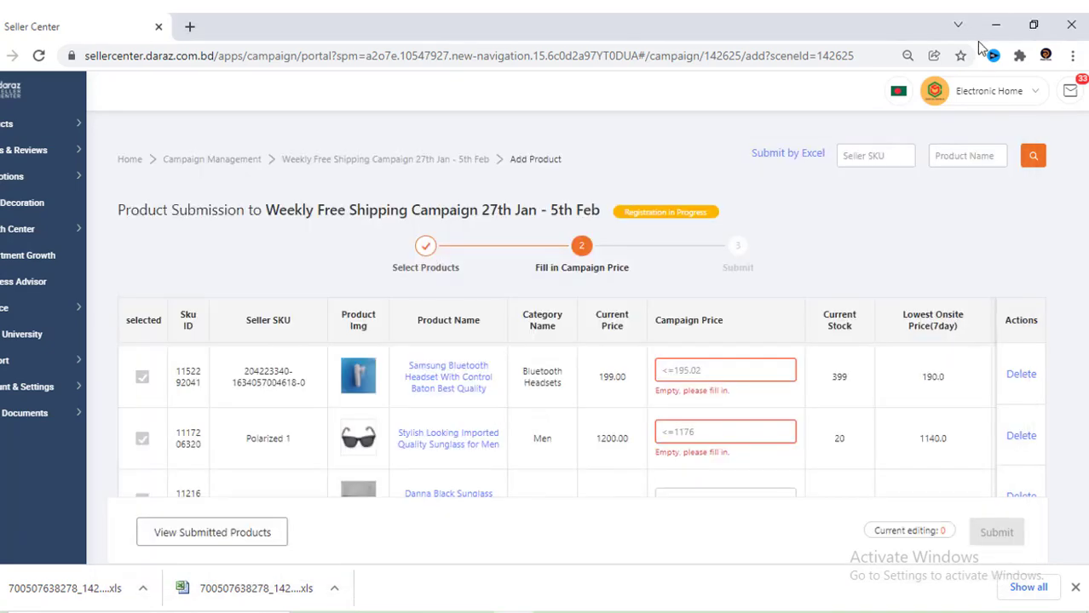
Step: Minimize the browser windows, delete the old Excel template from the desktop and paste the cut campaign template there
left_click(988, 33)
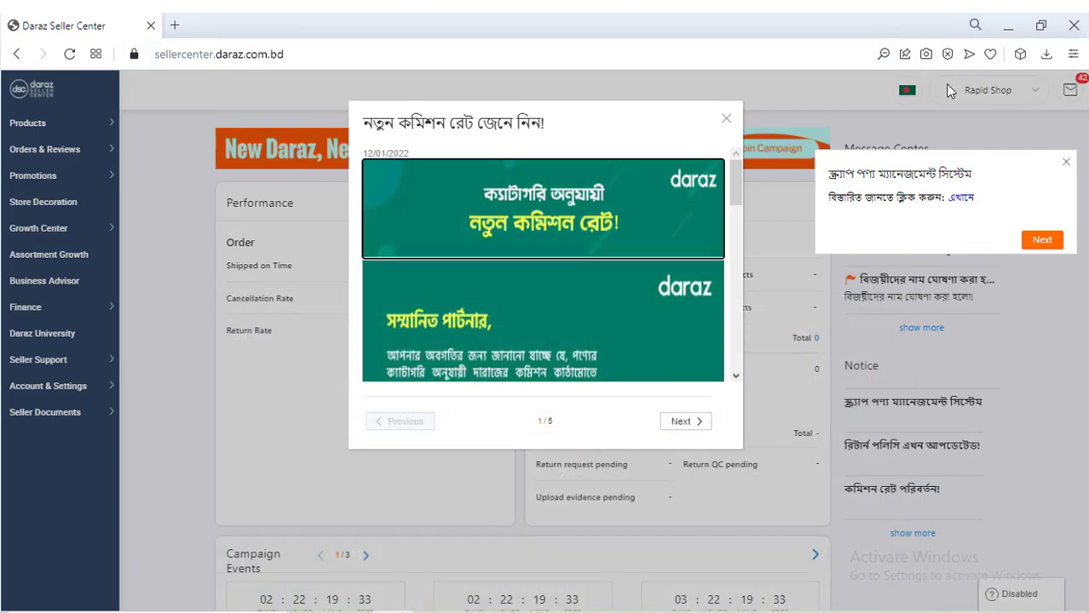
left_click(995, 23)
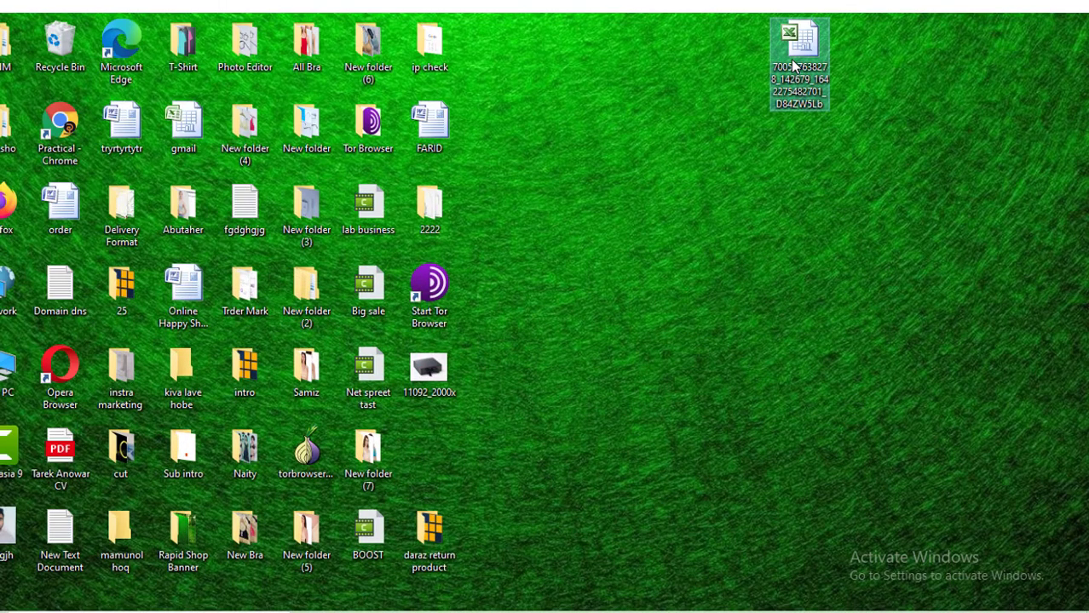
key("Delete")
right_click(700, 137)
left_click(750, 207)
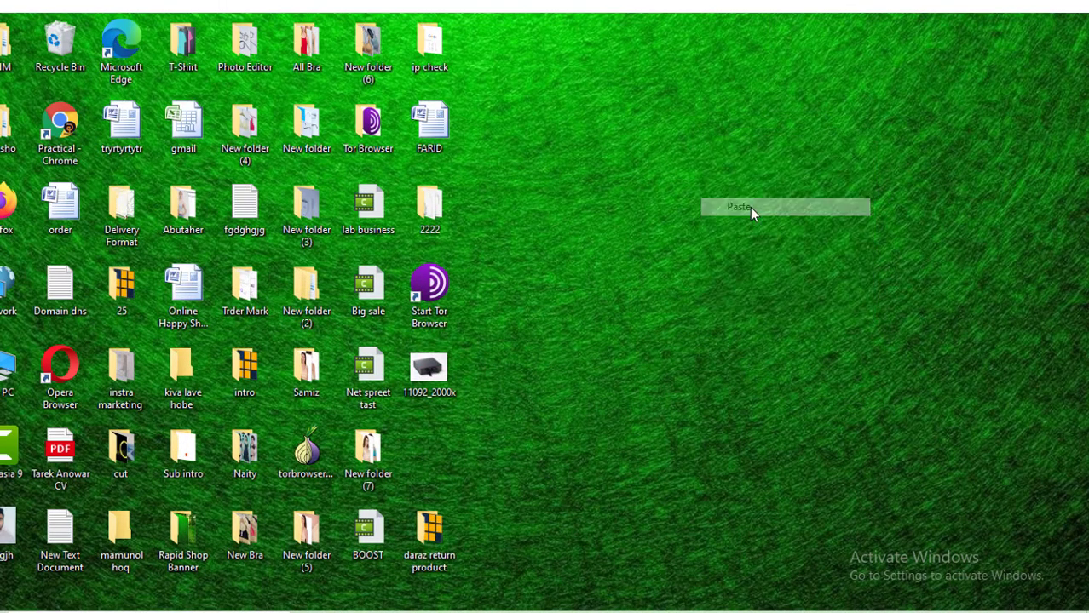
left_click(718, 242)
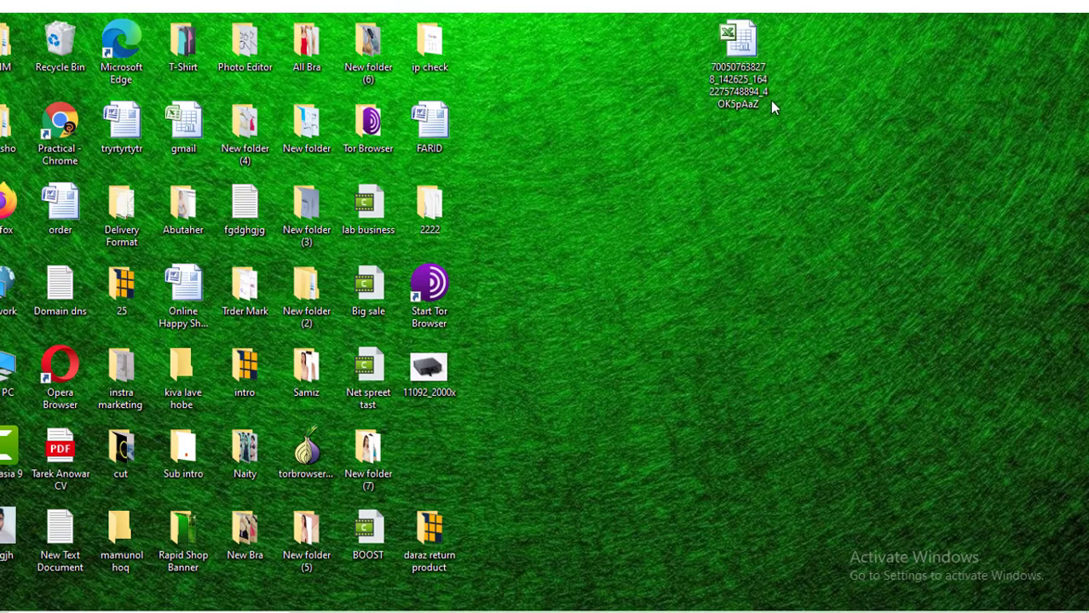
Step: Open the pasted template in Excel and enter the formula =E2*0.95 in cell F2 of the Campaign Price column
double_click(745, 50)
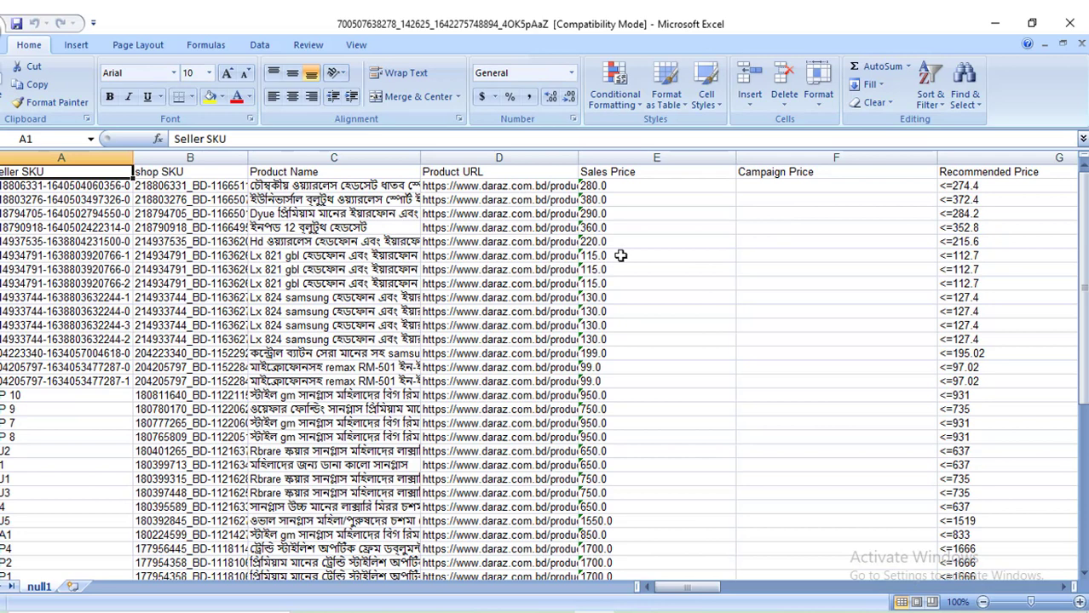
left_click(794, 189)
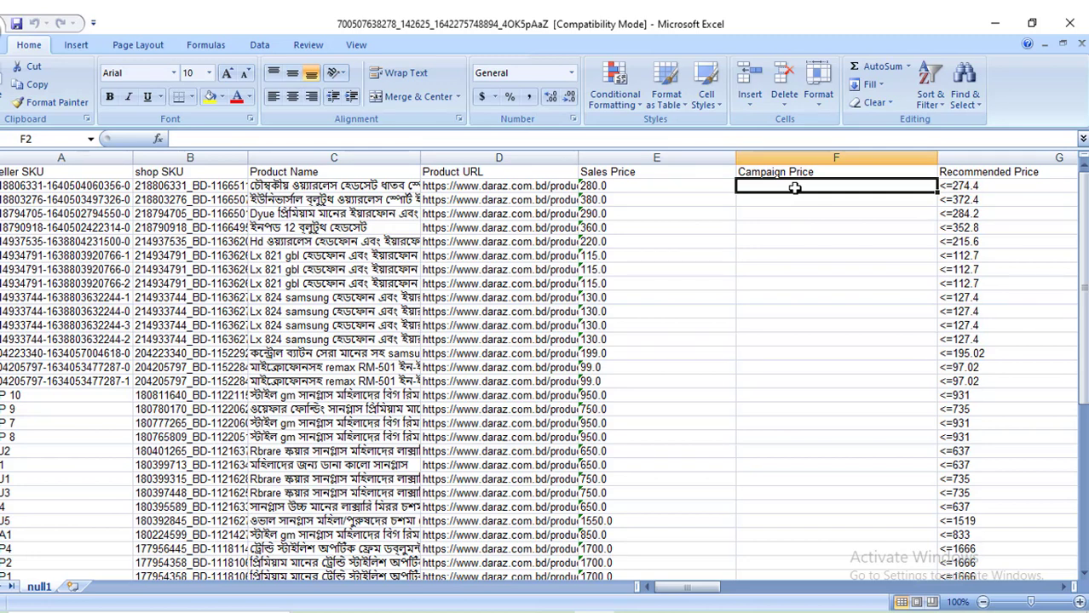
type("=")
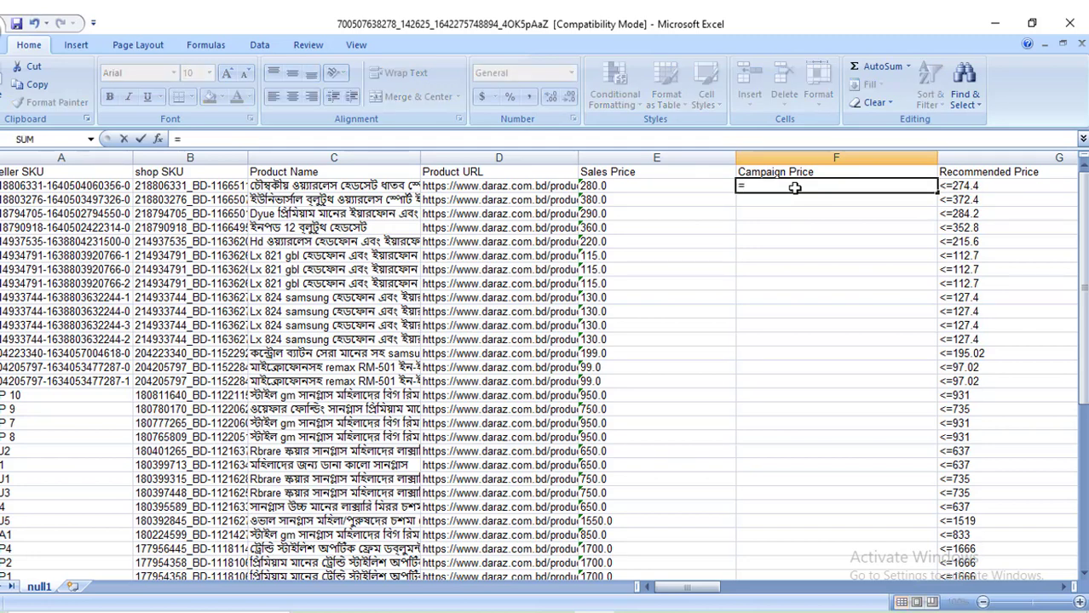
type("E2")
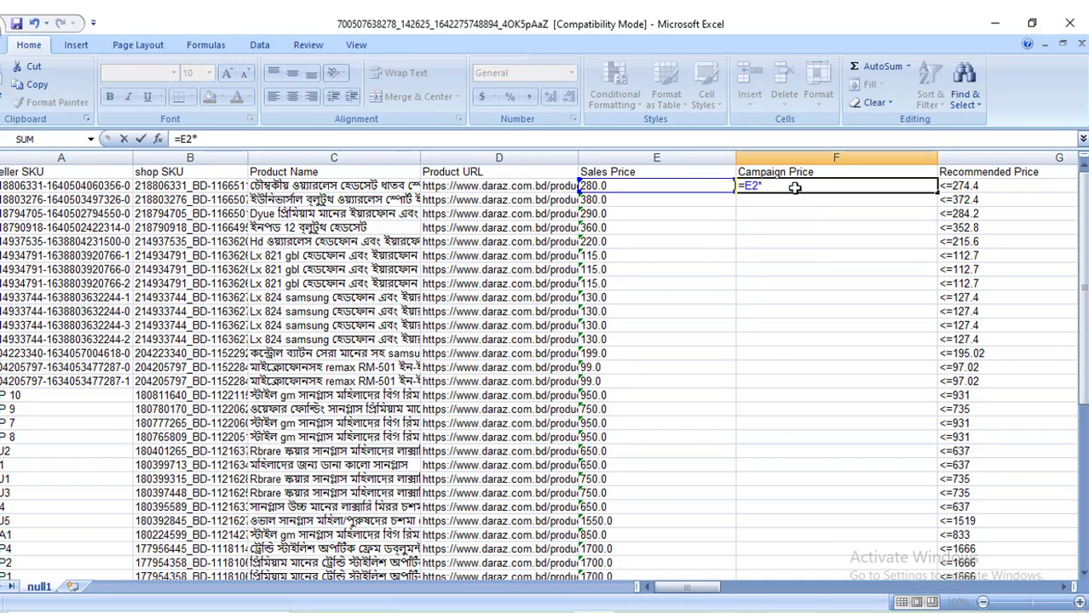
type("*0.95")
key("Return")
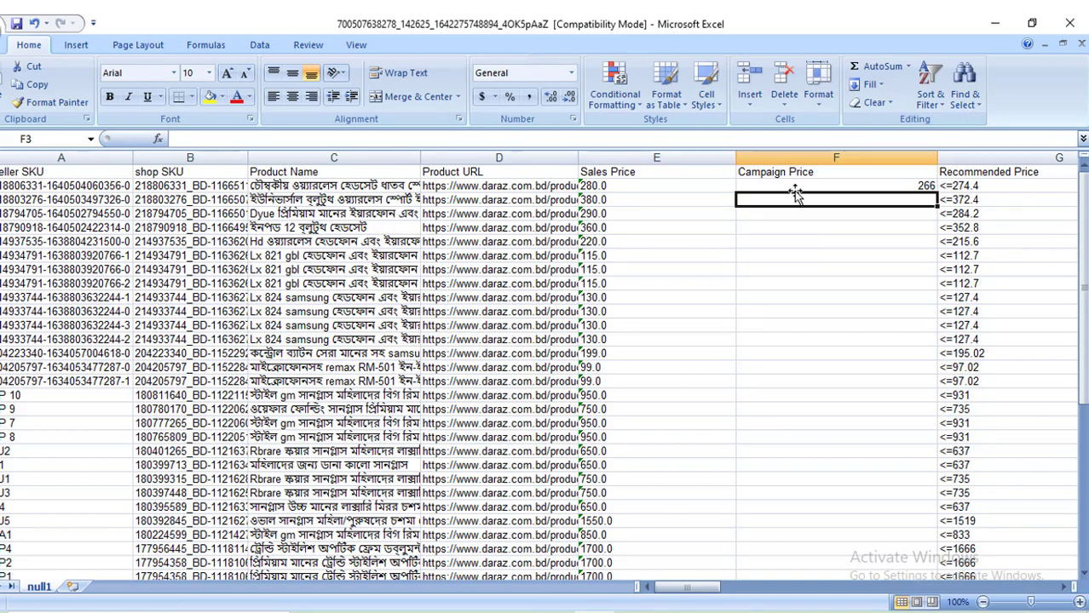
Step: Fill the F2 formula down the Campaign Price column to the last product row, Mi Beard Trimmer 5659
left_click(932, 183)
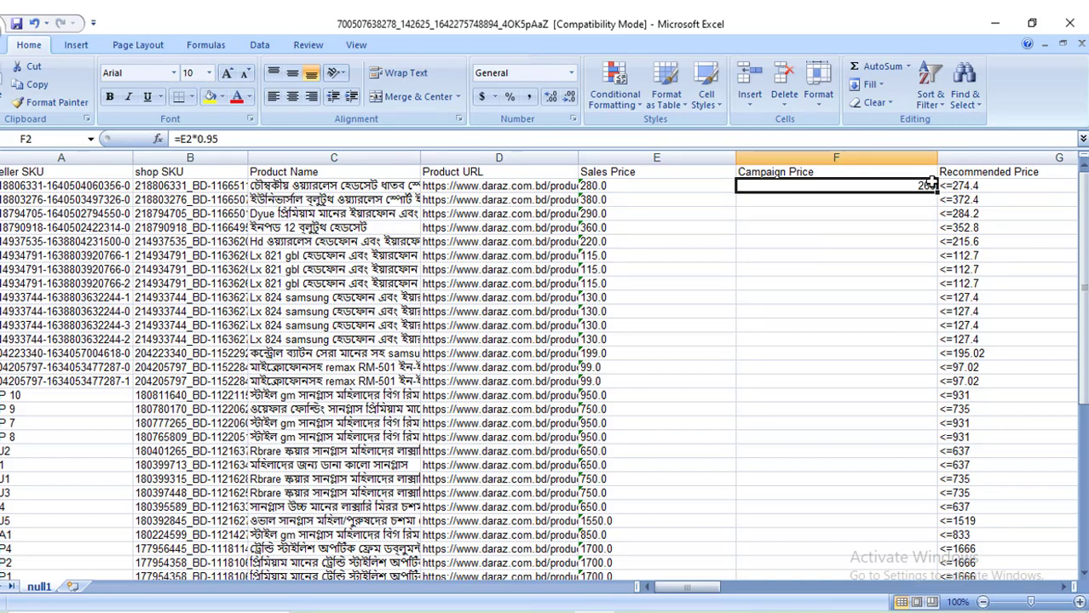
left_click_drag(934, 194, 929, 444)
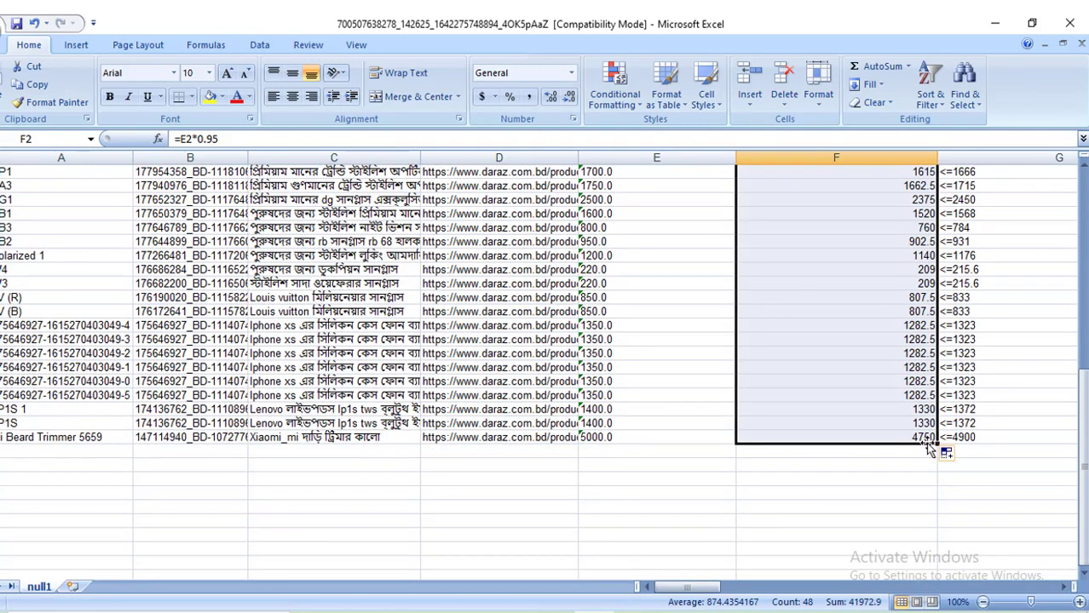
scroll(781, 493, "up", 10)
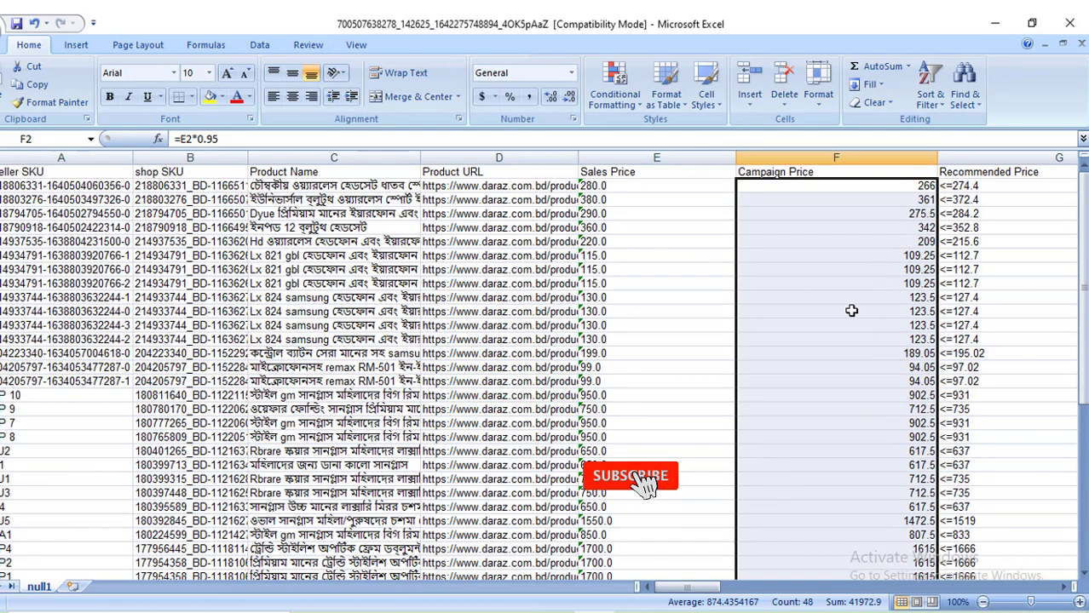
Step: Save the template with the campaign prices, close Excel and refresh the desktop
left_click(17, 23)
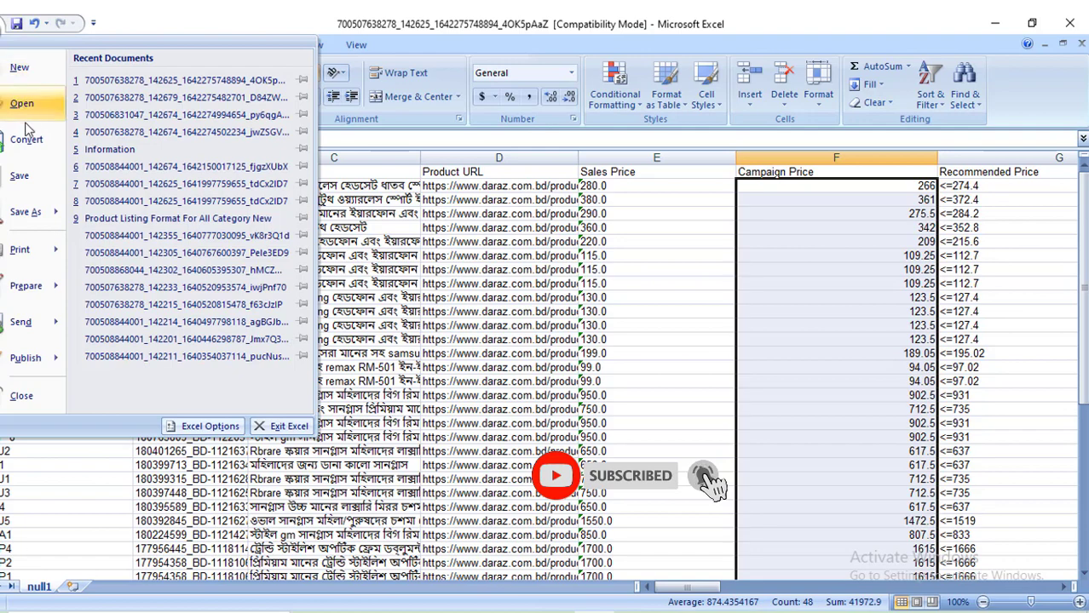
left_click(28, 175)
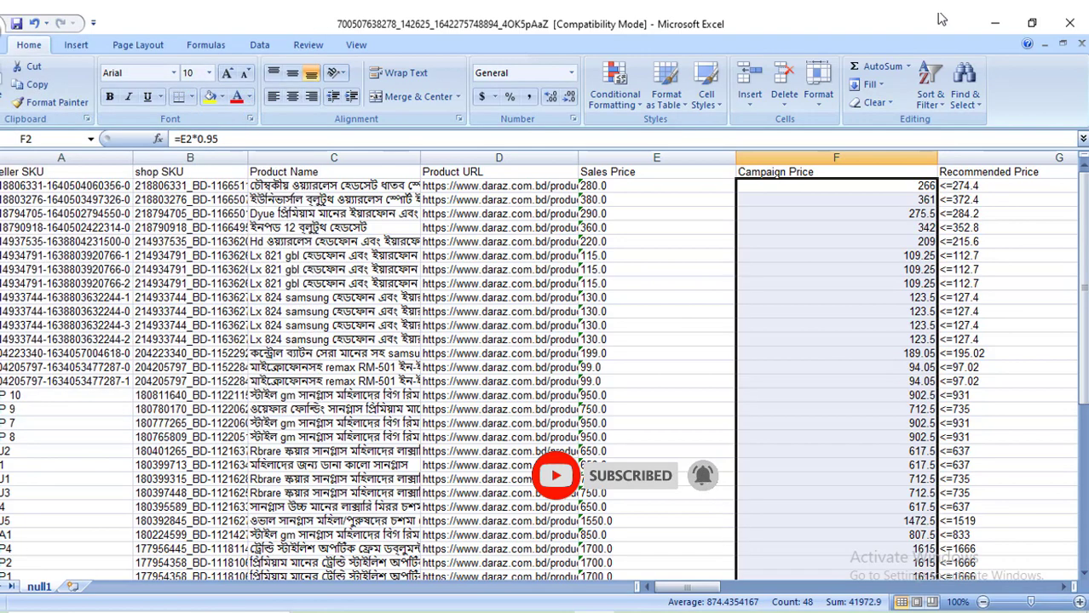
left_click(1070, 23)
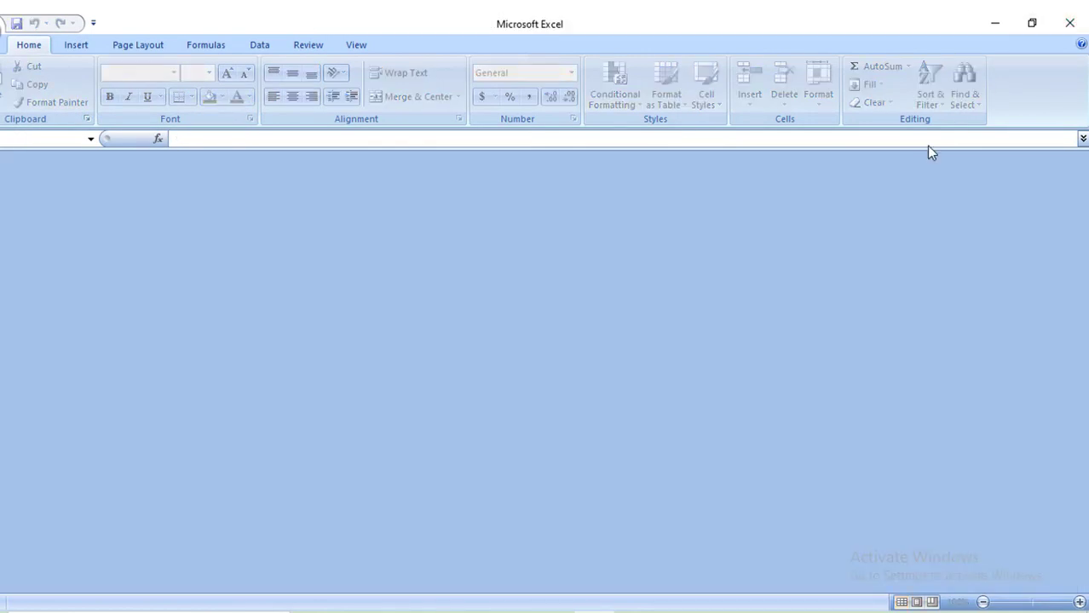
left_click(1071, 24)
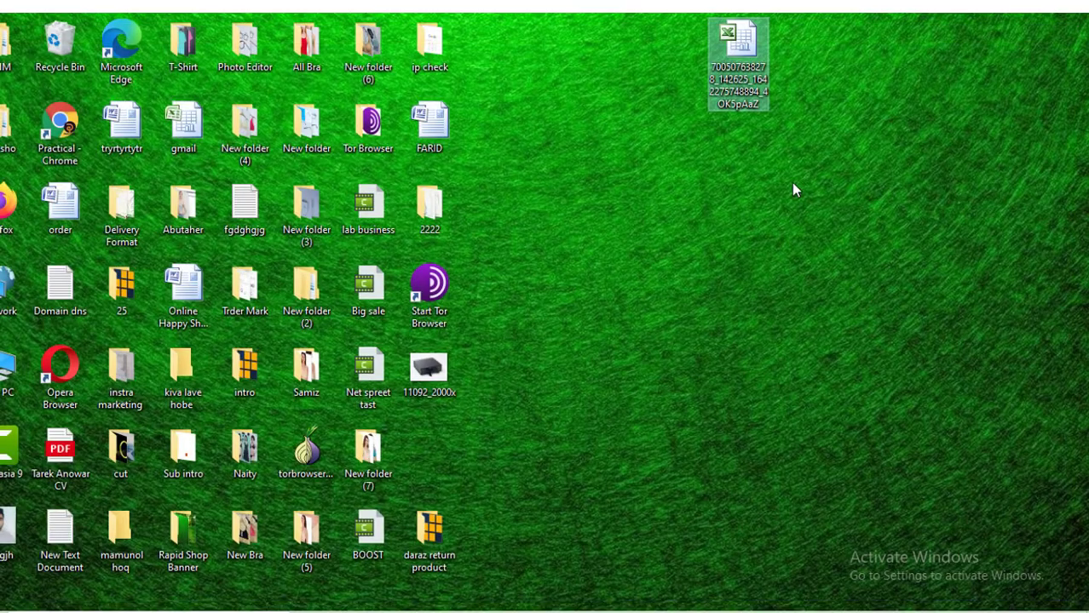
right_click(791, 184)
left_click(832, 234)
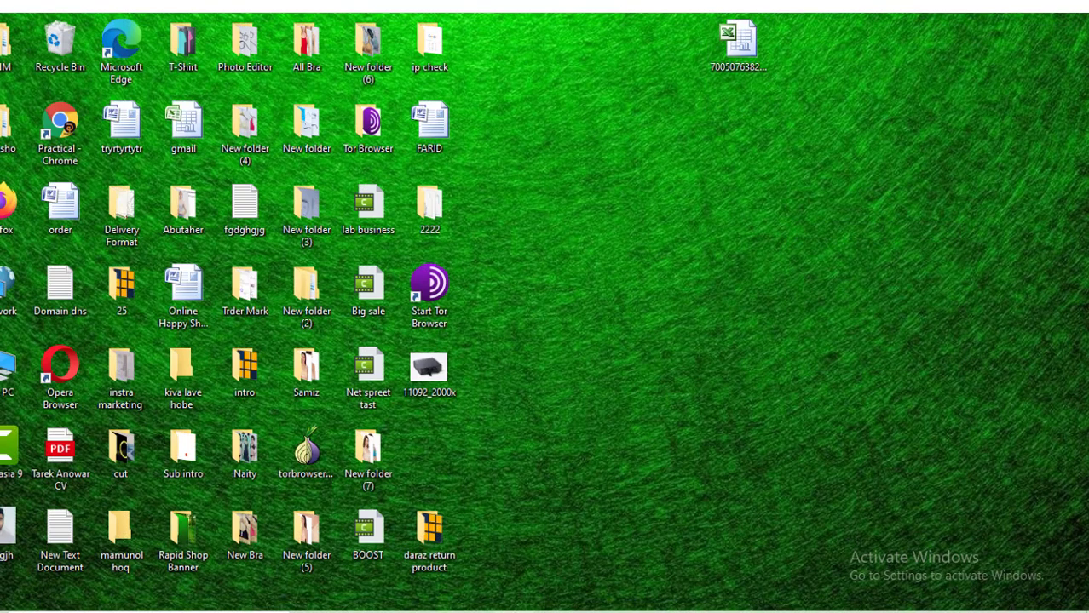
Step: Return to the seller center and import the saved campaign price template from the Desktop into the Weekly Free Shipping Campaign submission
left_click(518, 610)
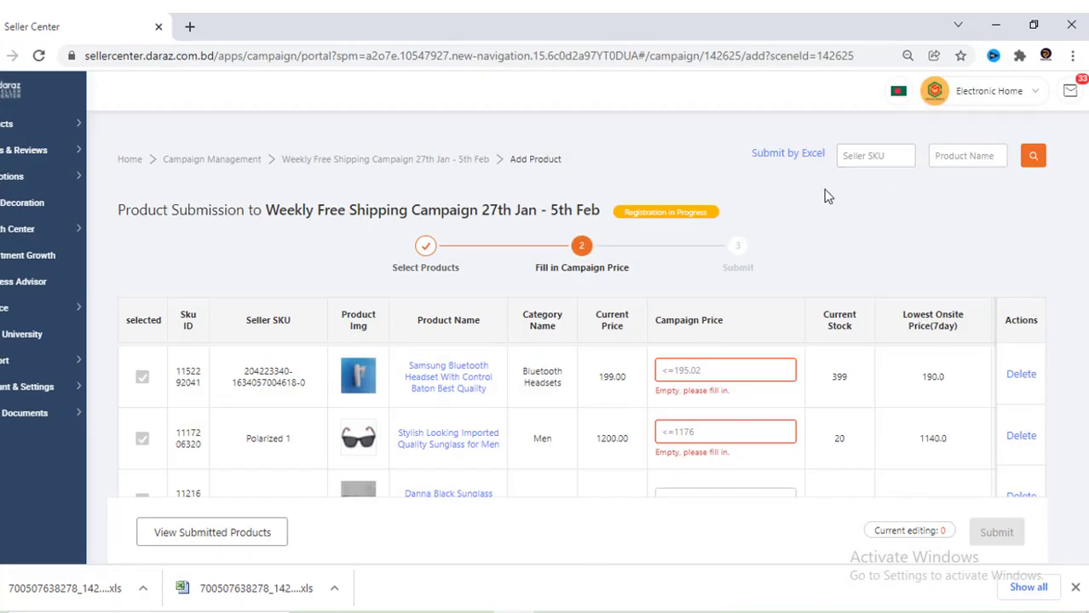
mouse_move(790, 157)
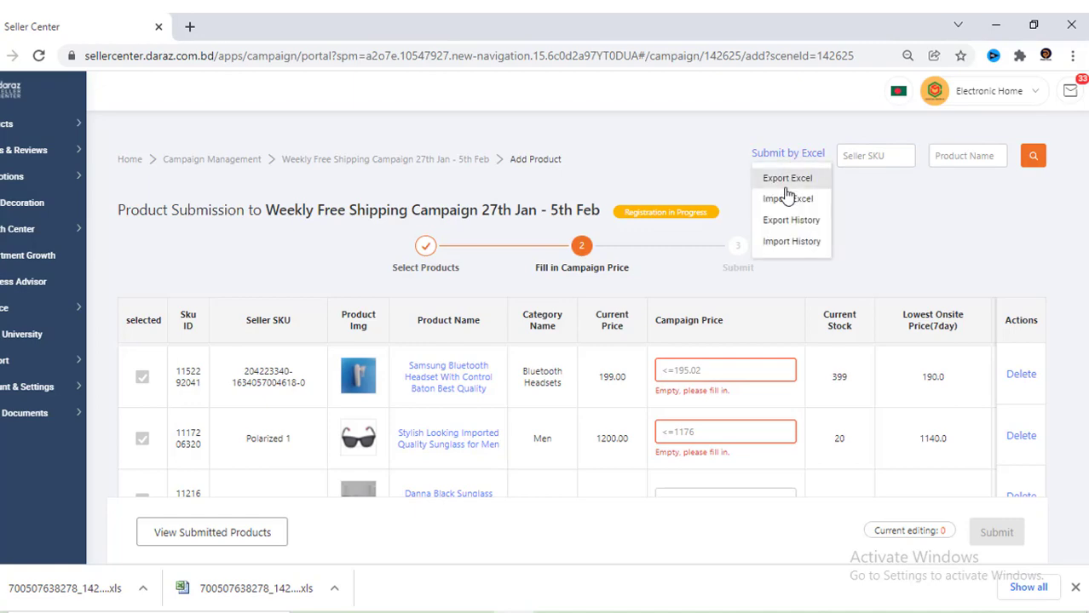
left_click(788, 199)
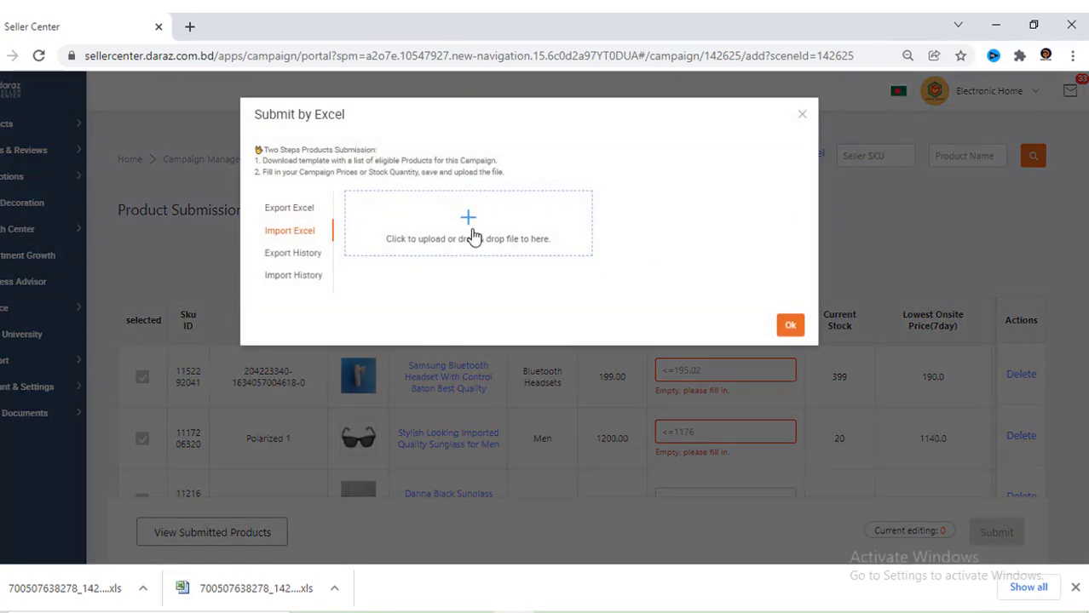
left_click(470, 226)
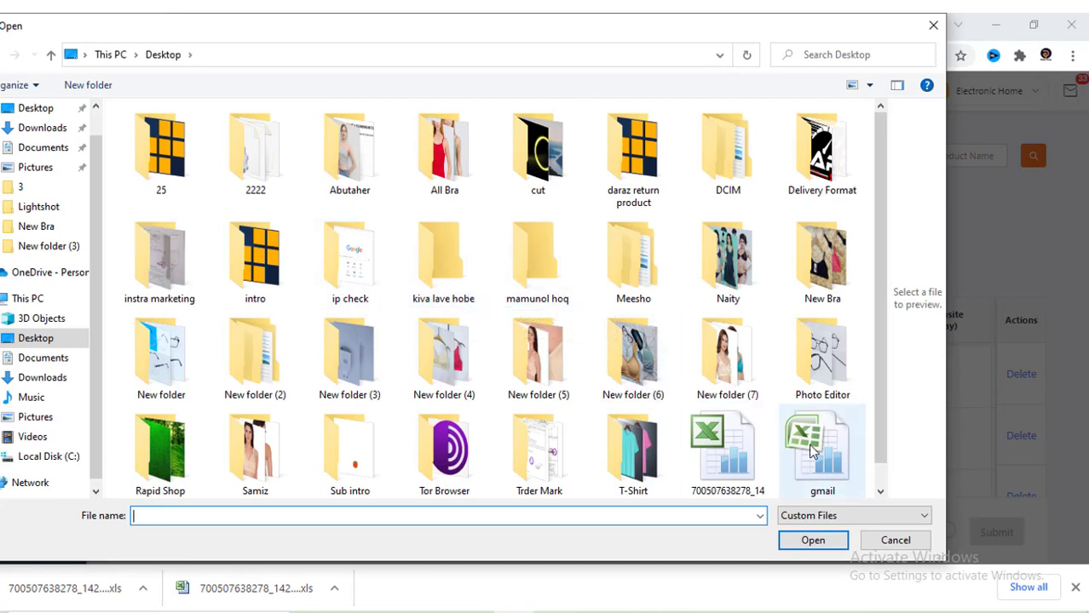
left_click(766, 473)
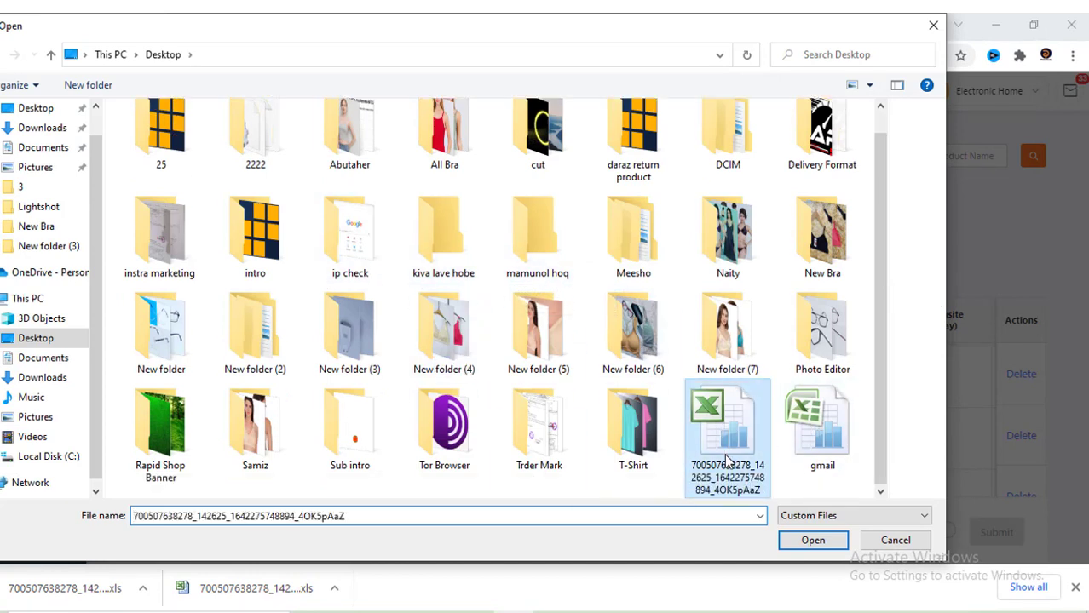
left_click(813, 540)
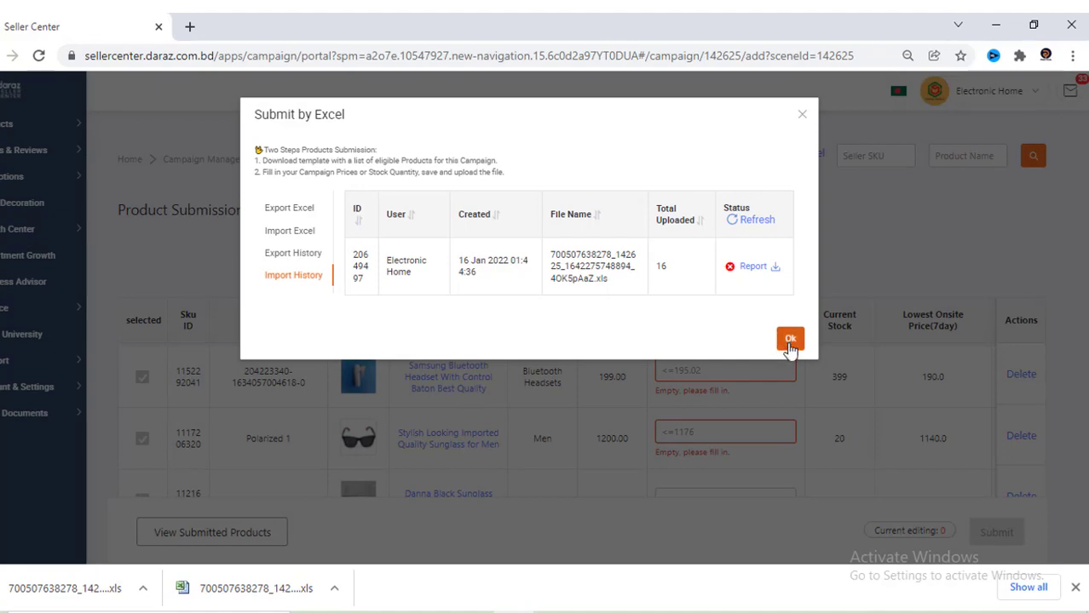
left_click(790, 341)
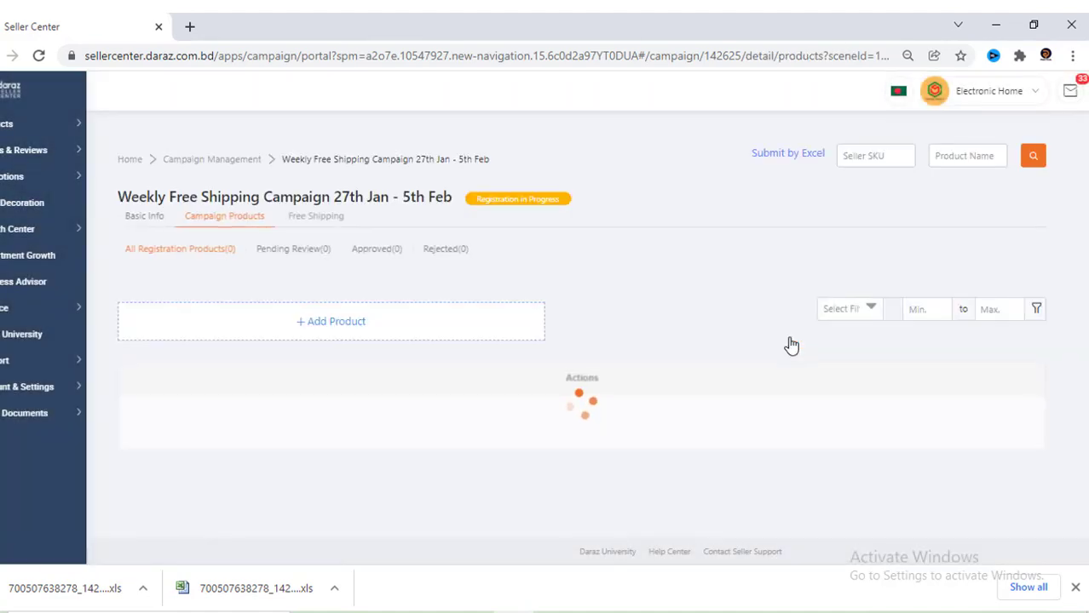
Step: Review the campaign prices and statuses of all products registered for the Weekly Free Shipping Campaign
scroll(686, 311, "down", 9)
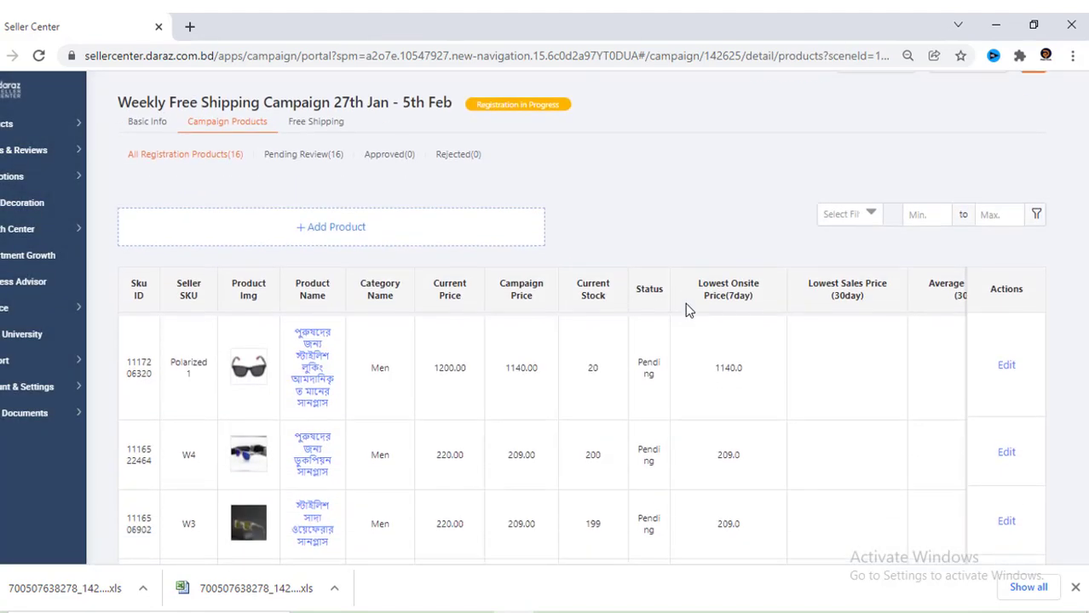
scroll(648, 341, "down", 3)
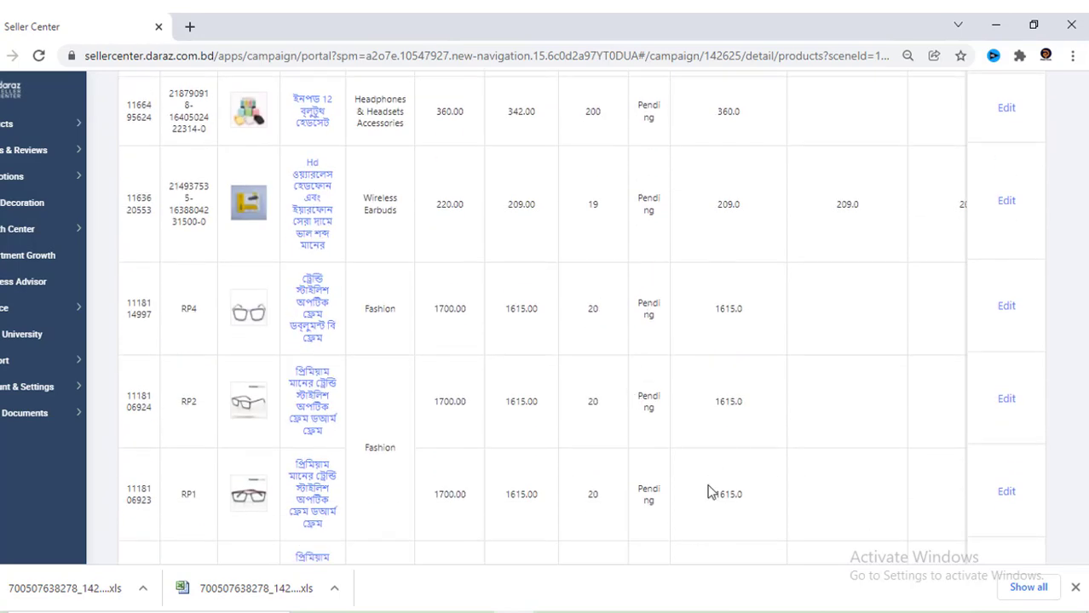
scroll(575, 407, "up", 12)
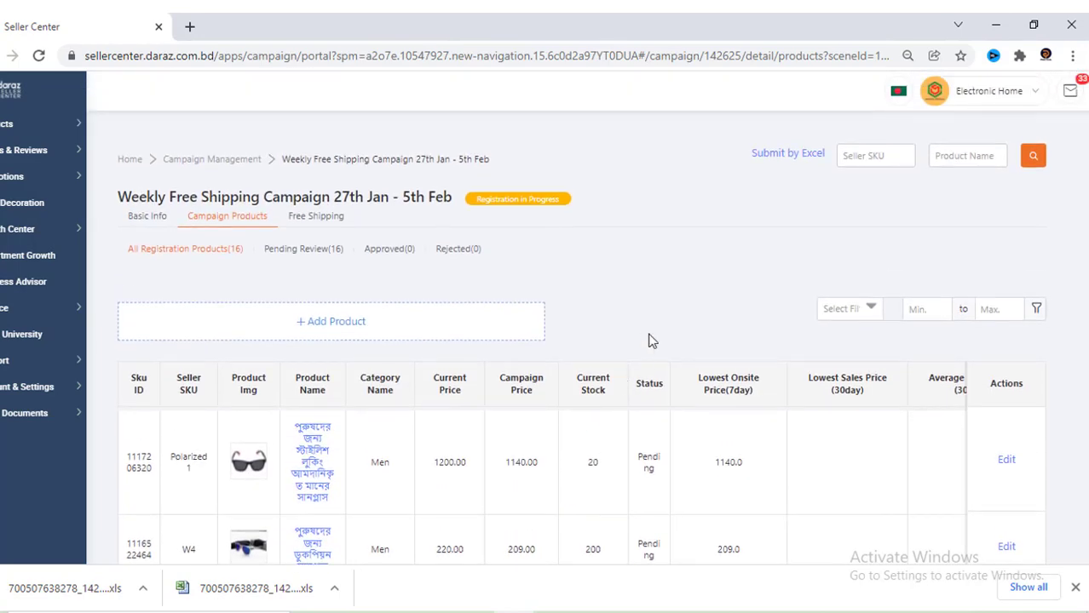
scroll(652, 339, "down", 2)
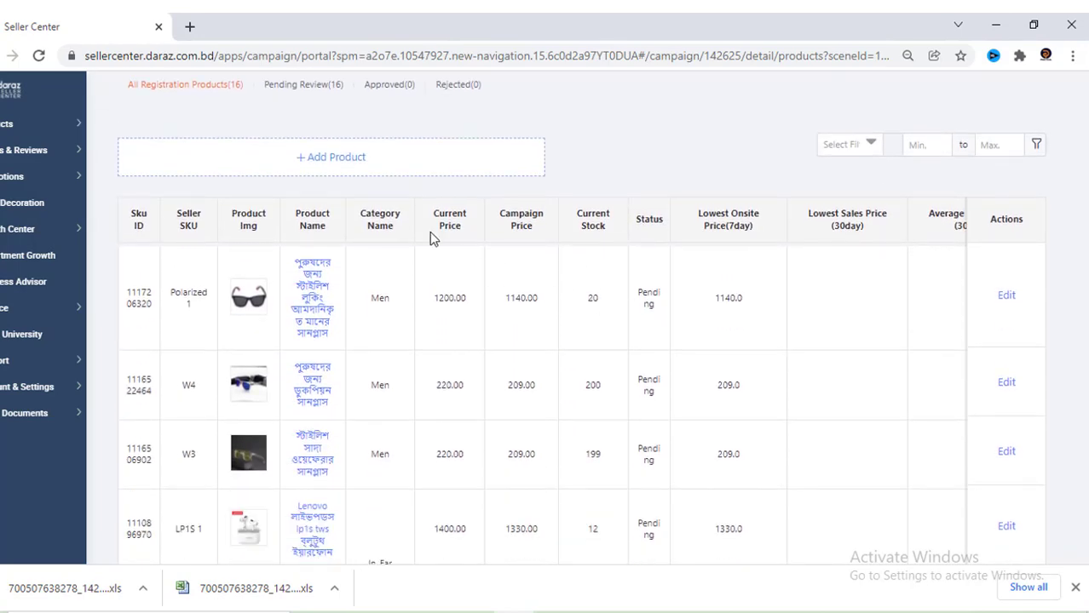
scroll(374, 273, "up", 1)
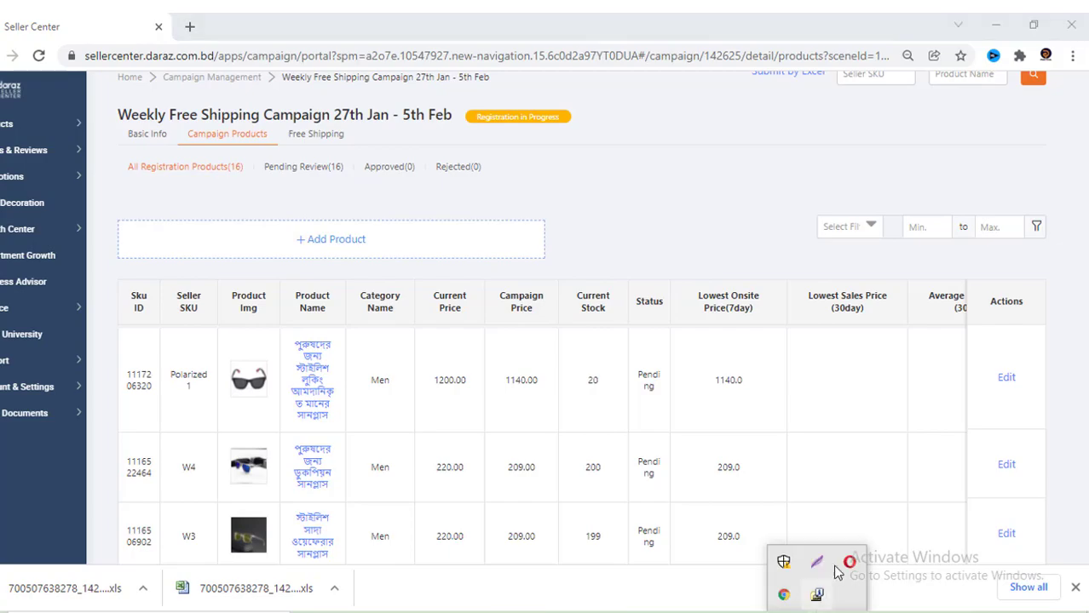
left_click(816, 560)
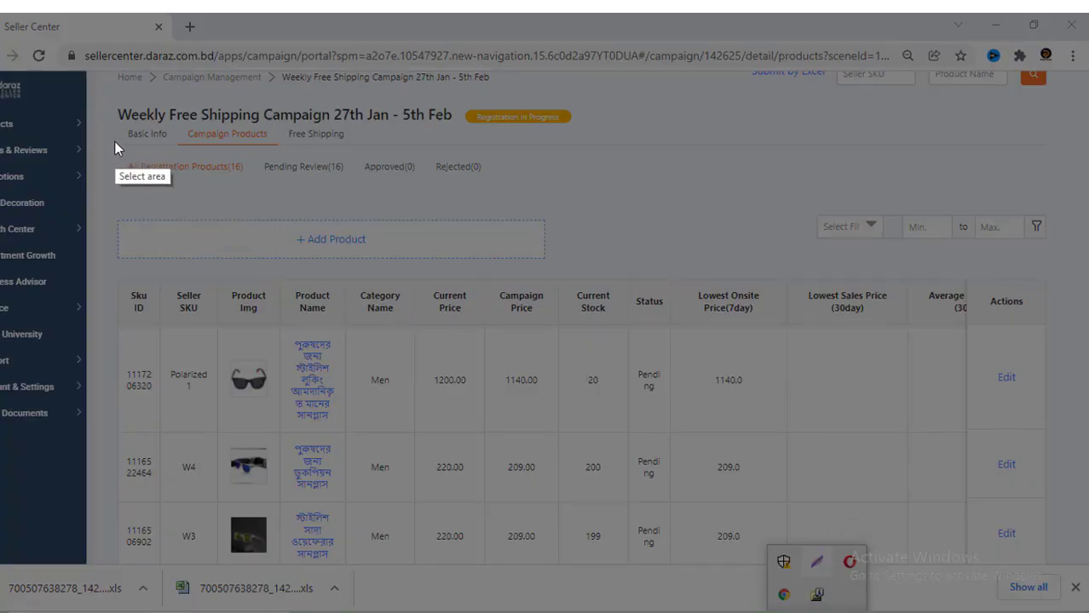
left_click_drag(107, 135, 641, 296)
left_click_drag(427, 210, 409, 168)
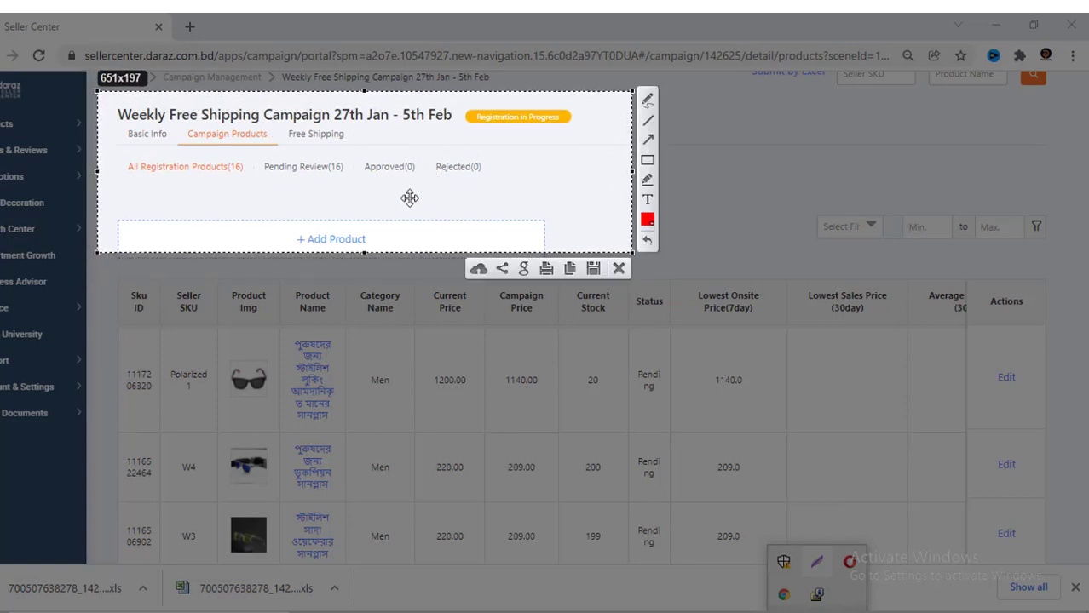
left_click_drag(343, 204, 339, 219)
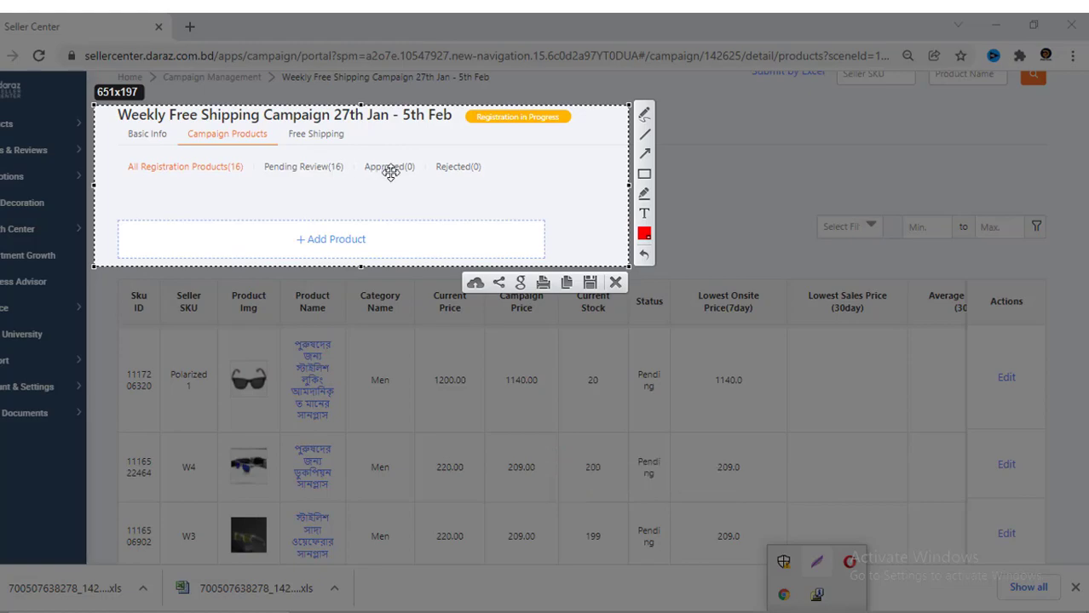
left_click(615, 282)
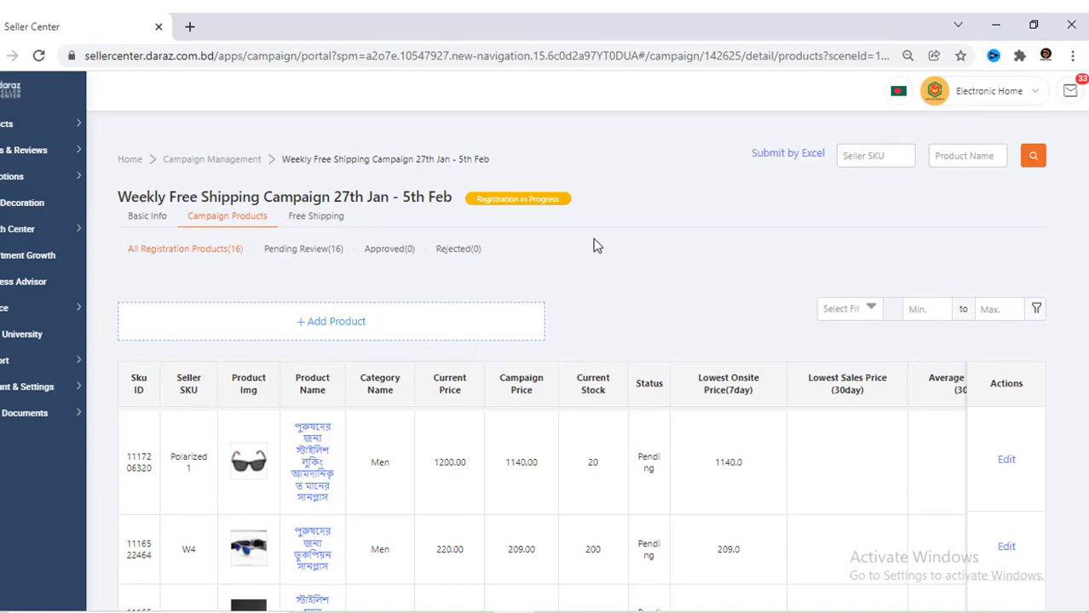
scroll(669, 439, "down", 2)
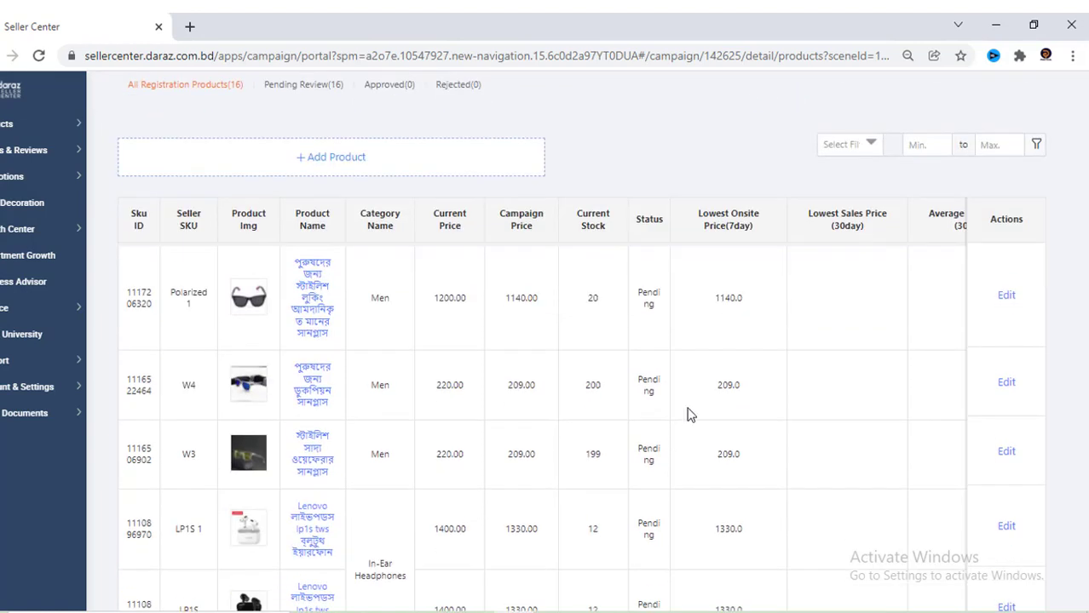